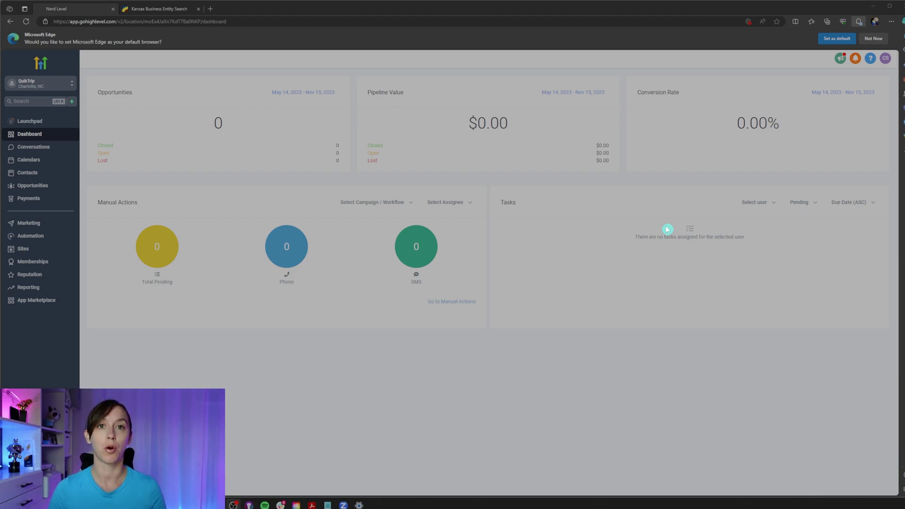
# Switch to the Kansas Business Entity Search browser tab
pyautogui.click(169, 10)
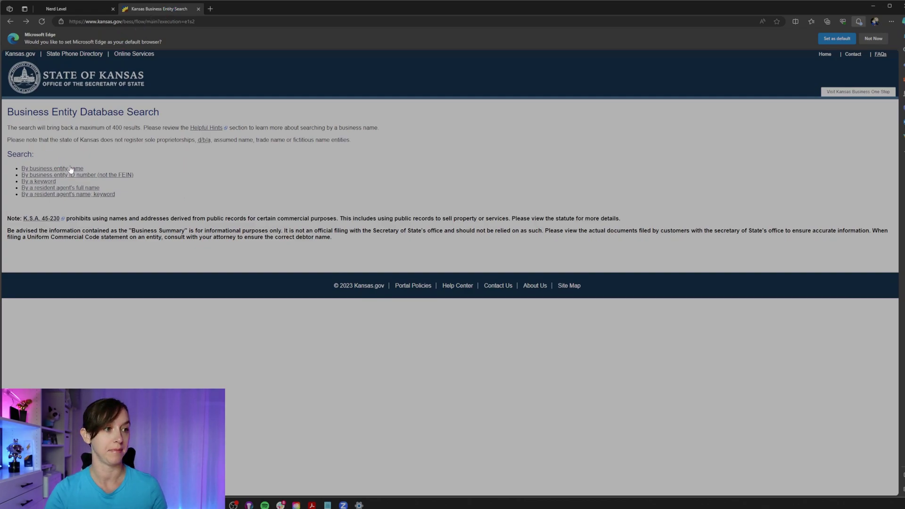
# Search Kansas entities by name for 'vad' and open the VADER INSURANCE INC record
pyautogui.click(126, 158)
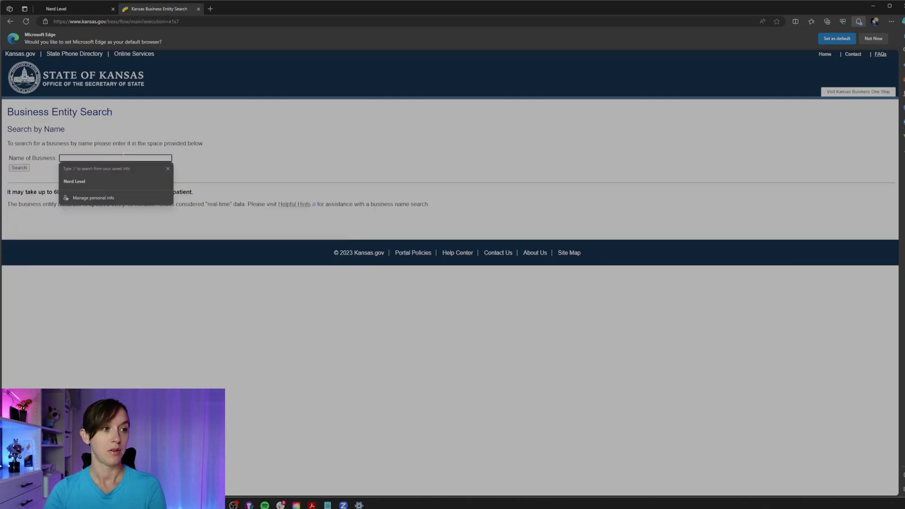
pyautogui.write('vad')
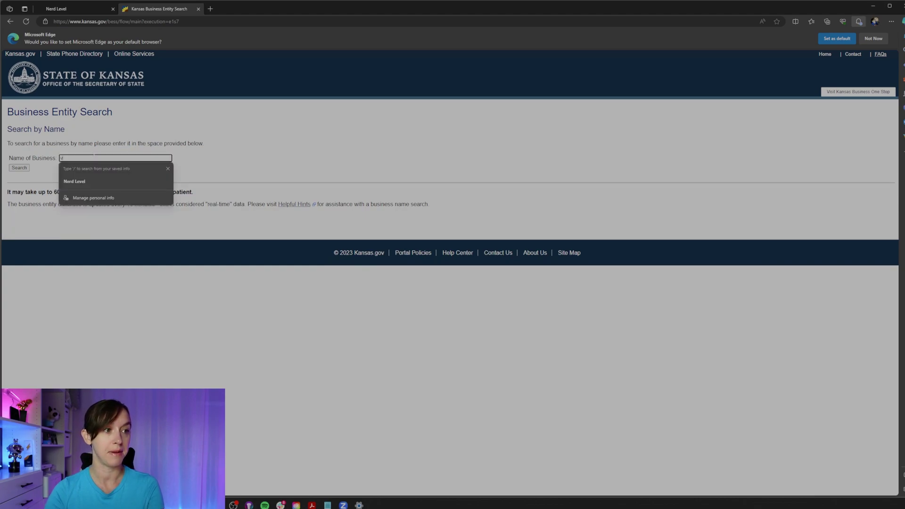
pyautogui.click(19, 168)
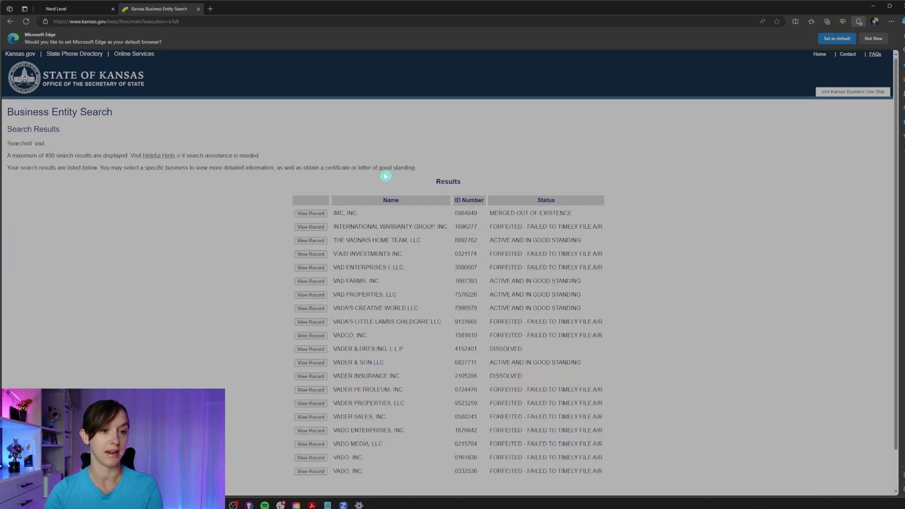
pyautogui.click(319, 378)
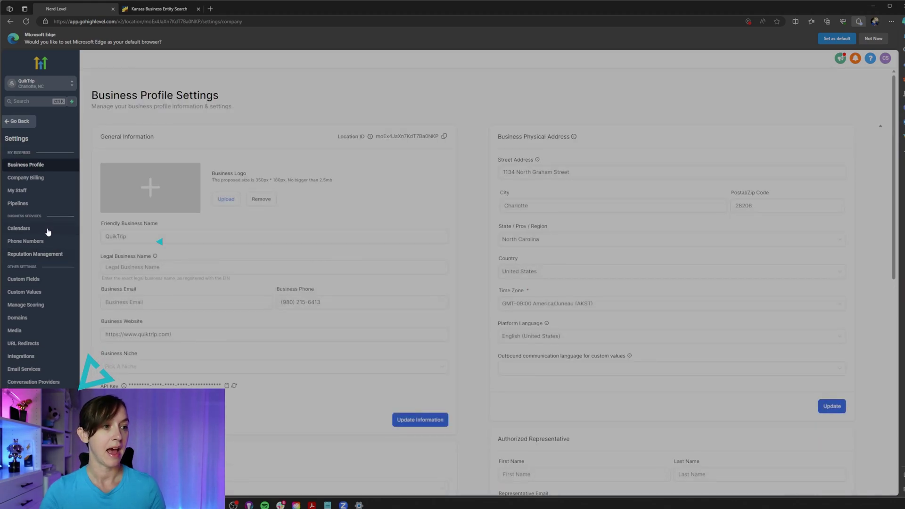
# Open agency Phone Numbers settings and choose to use the LeadConnector phone system
pyautogui.click(43, 242)
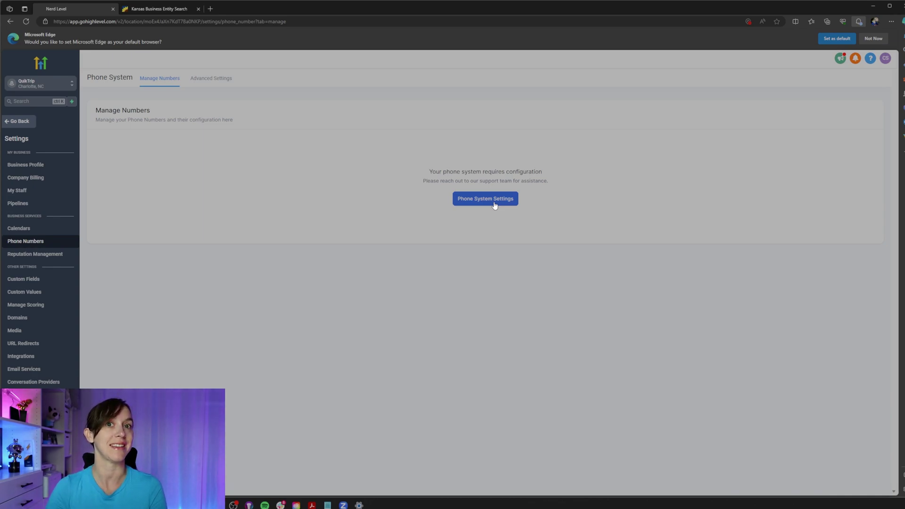
pyautogui.click(495, 204)
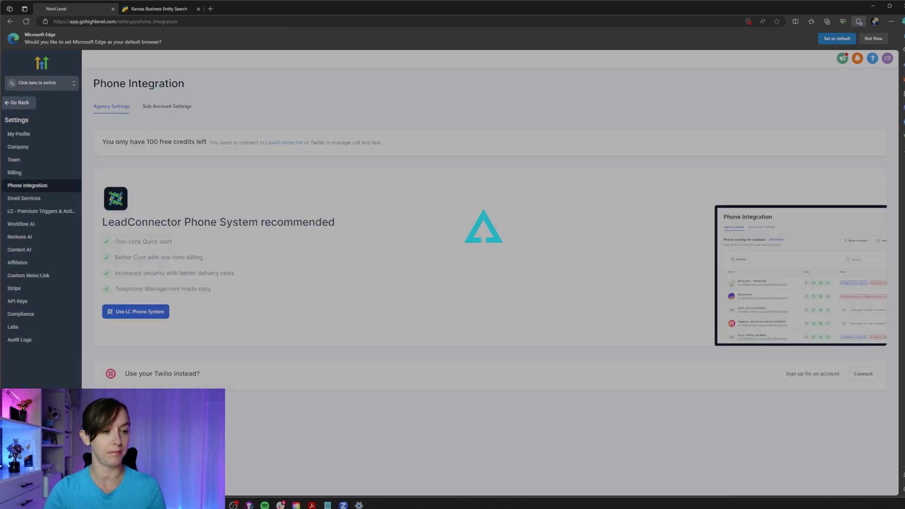
pyautogui.click(141, 313)
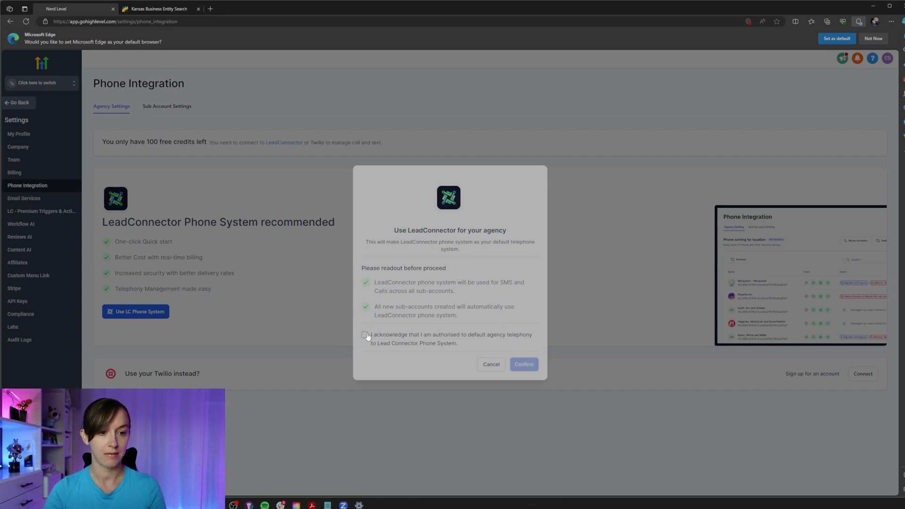
# Acknowledge the telephony change and confirm connecting the agency to LeadConnector Phone
pyautogui.click(368, 335)
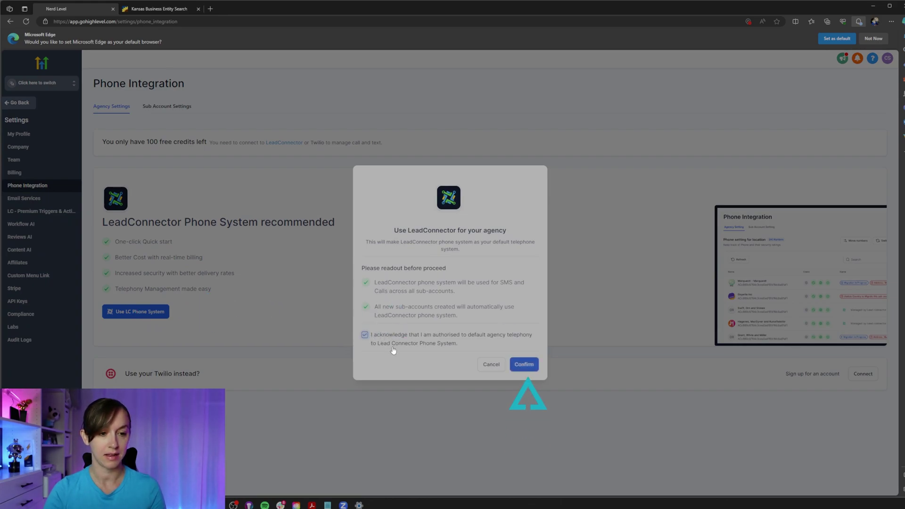
pyautogui.click(524, 364)
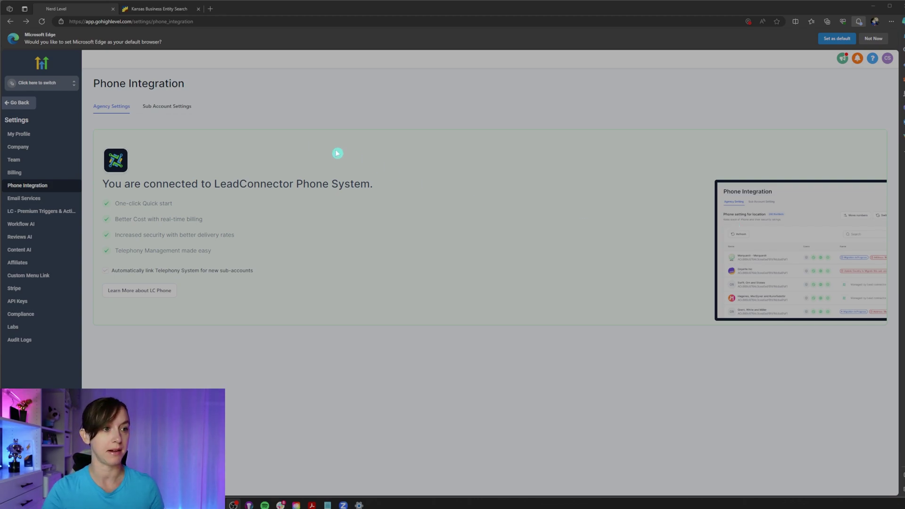
pyautogui.click(47, 88)
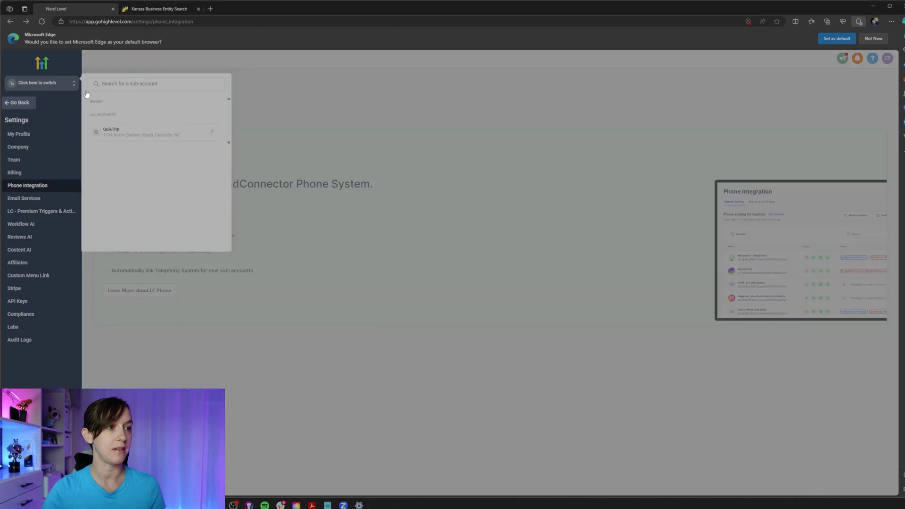
# Switch into the QuikTrip sub-account and reach its LeadConnector phone numbers page
pyautogui.click(140, 137)
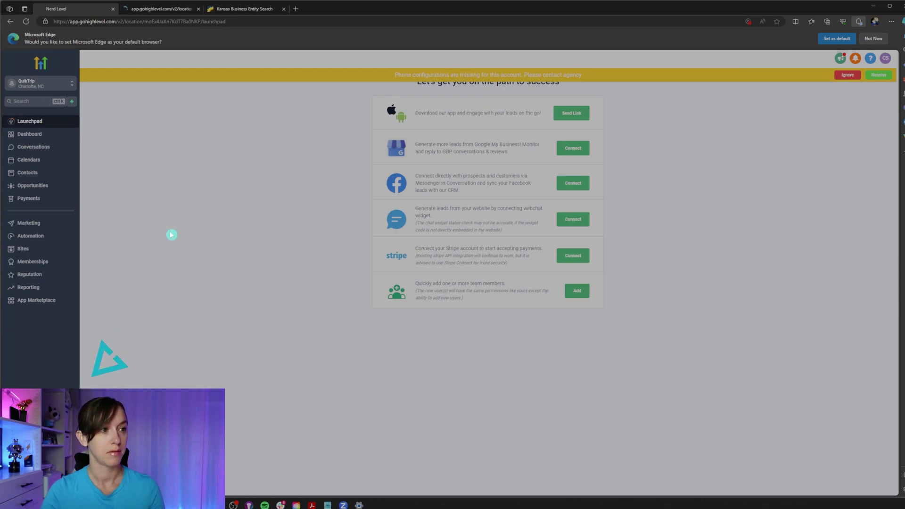
pyautogui.click(151, 9)
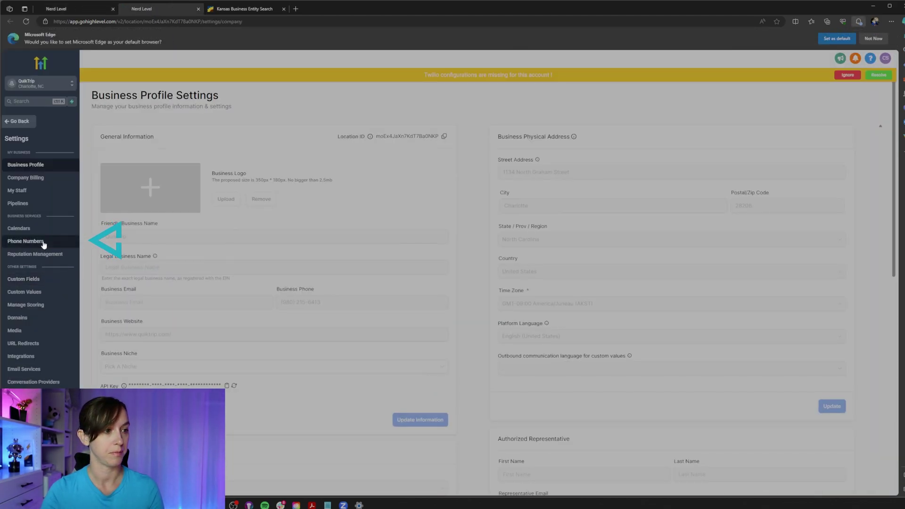
pyautogui.click(53, 242)
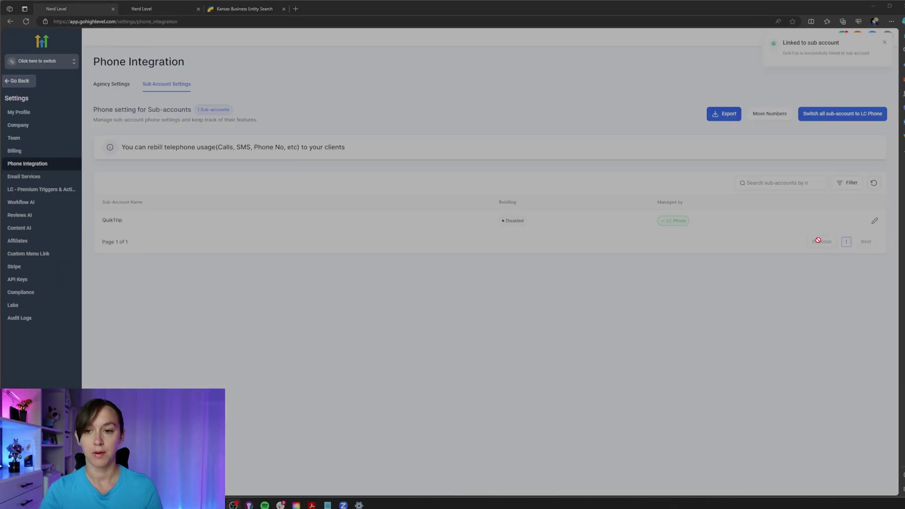
pyautogui.click(867, 219)
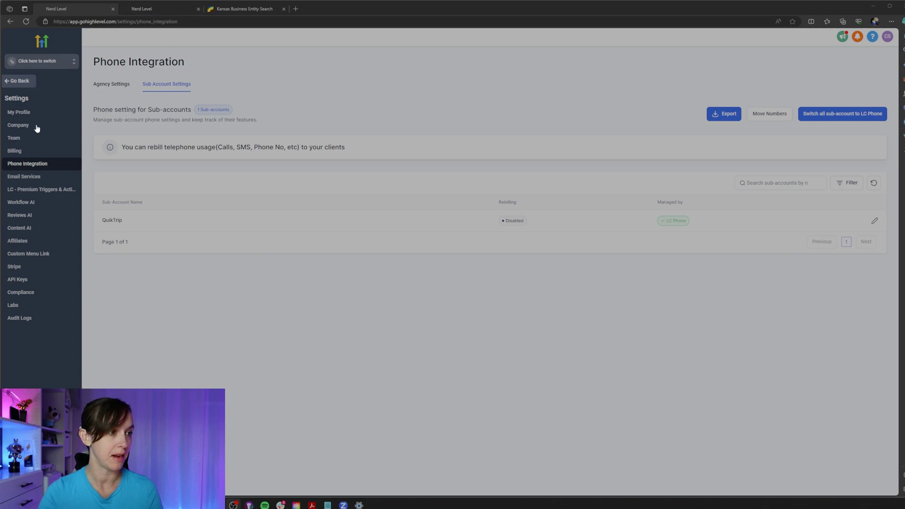
pyautogui.click(10, 21)
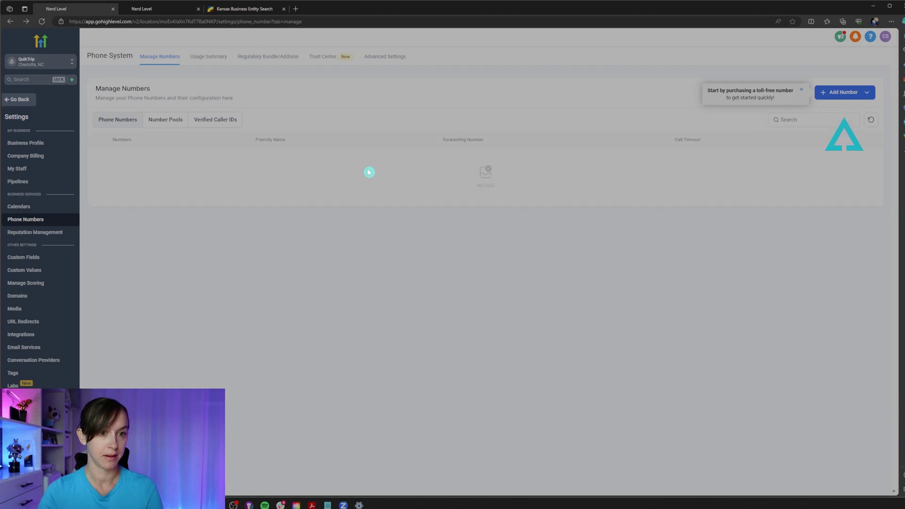
pyautogui.click(853, 93)
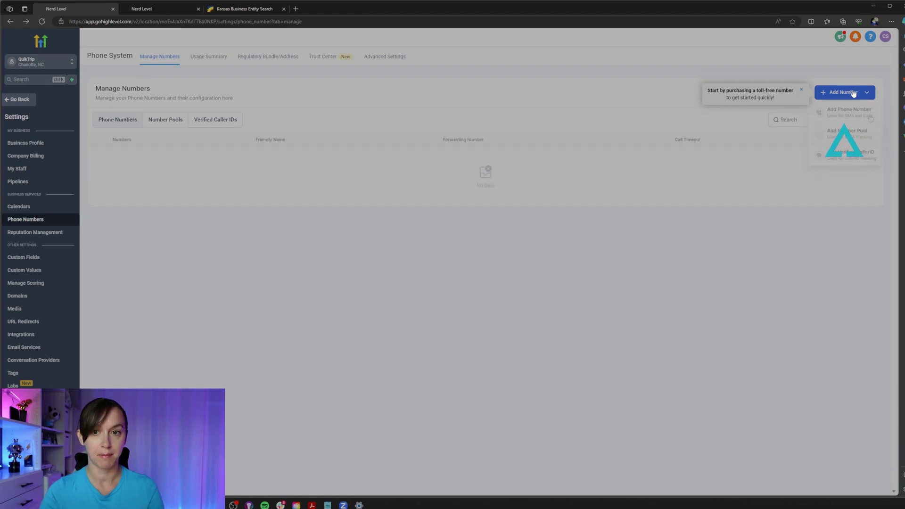
pyautogui.click(855, 113)
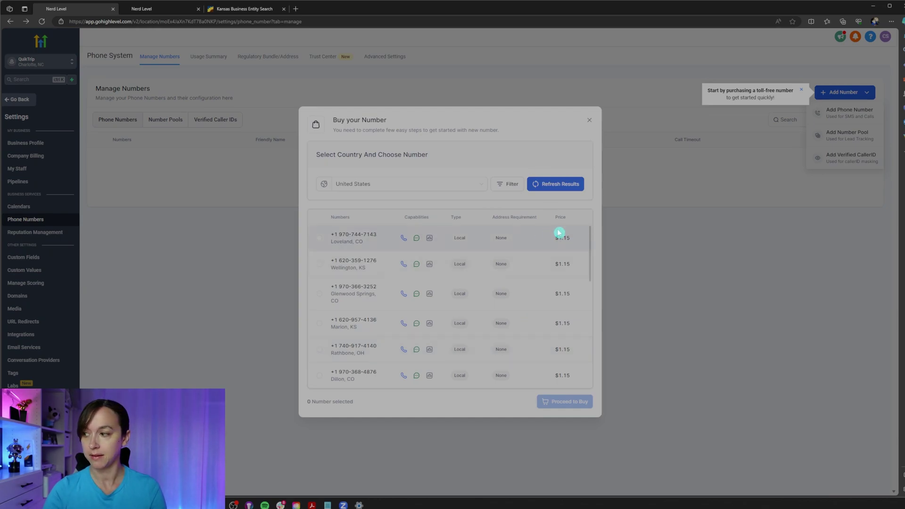
pyautogui.click(590, 122)
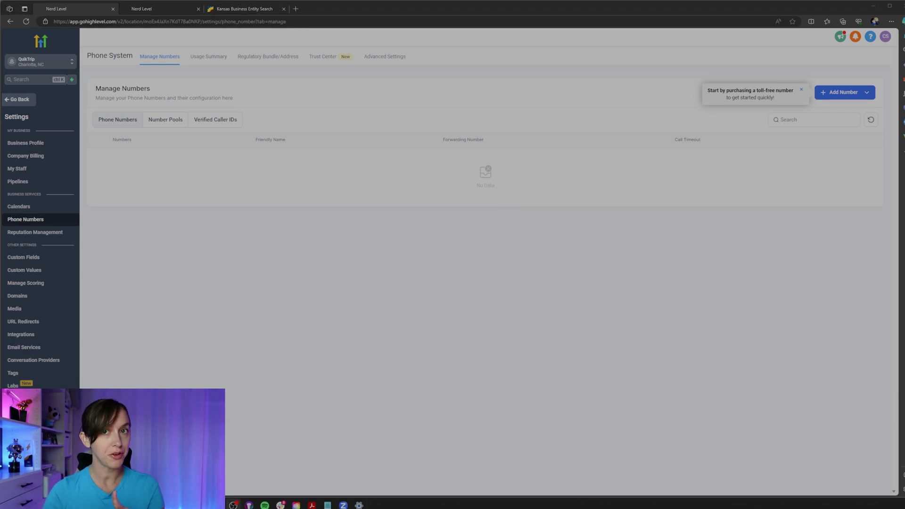
# Review the Unverified A2P status and August 31, 2023 deadline, then start registering
pyautogui.click(330, 58)
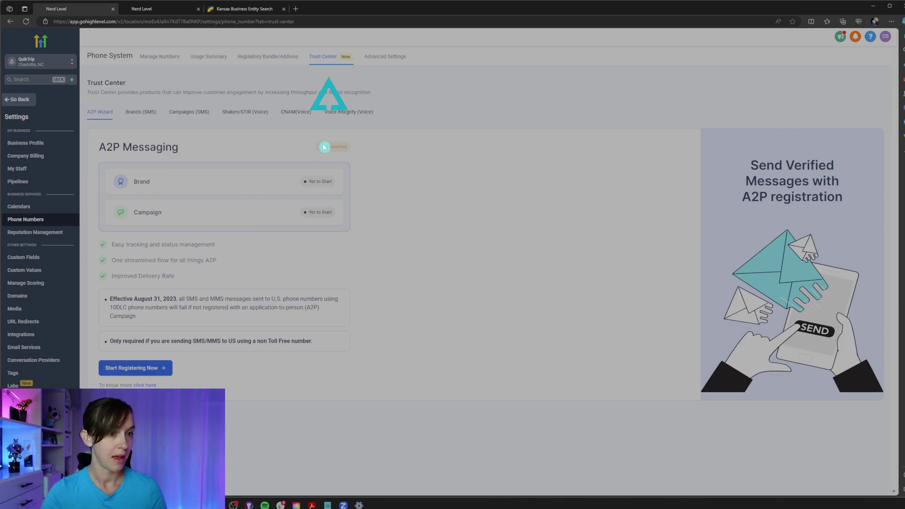
pyautogui.moveTo(324, 150); pyautogui.dragTo(348, 150)
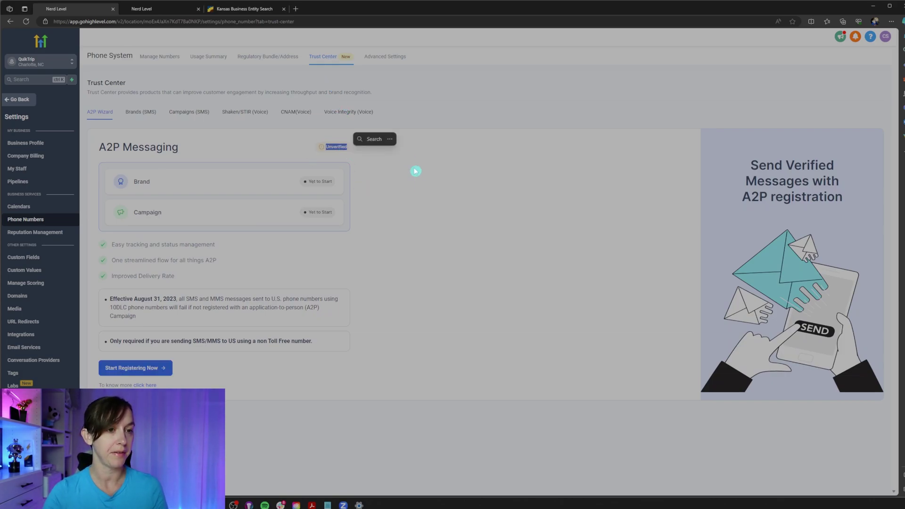
pyautogui.click(423, 229)
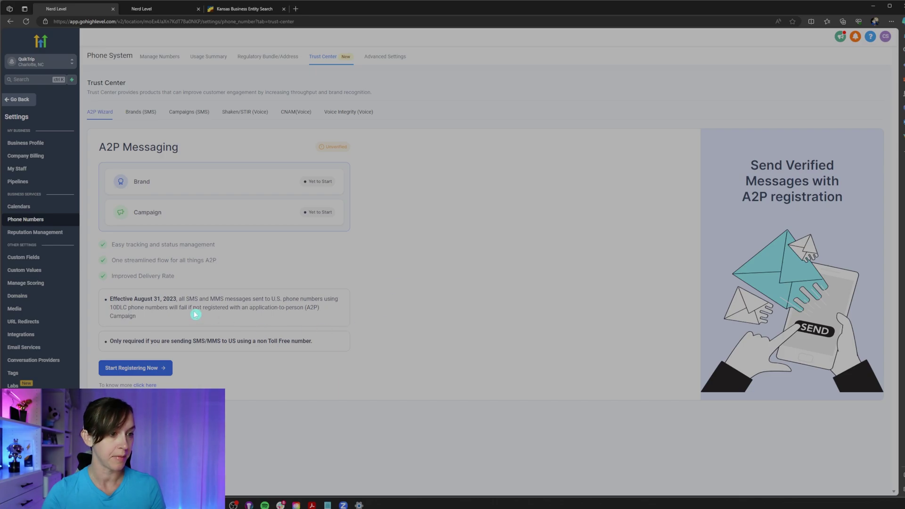
pyautogui.moveTo(110, 299); pyautogui.dragTo(169, 300)
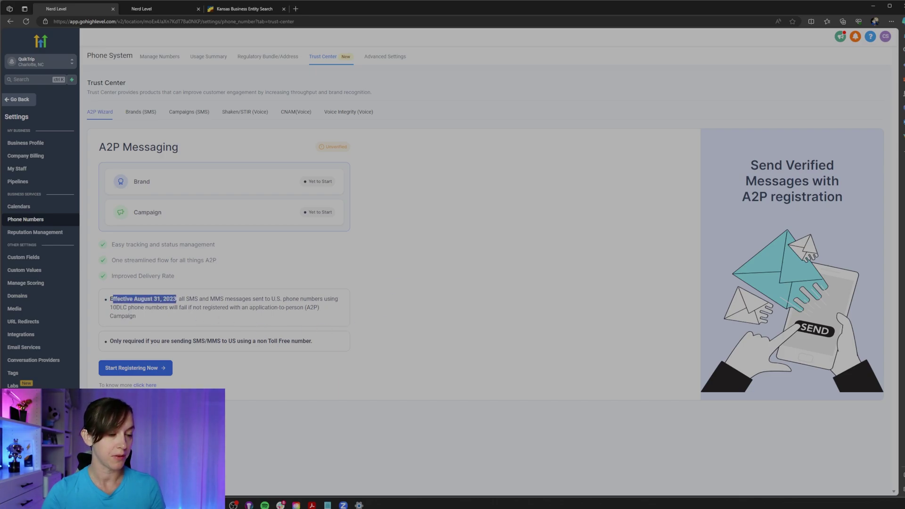
pyautogui.moveTo(177, 299); pyautogui.dragTo(309, 312)
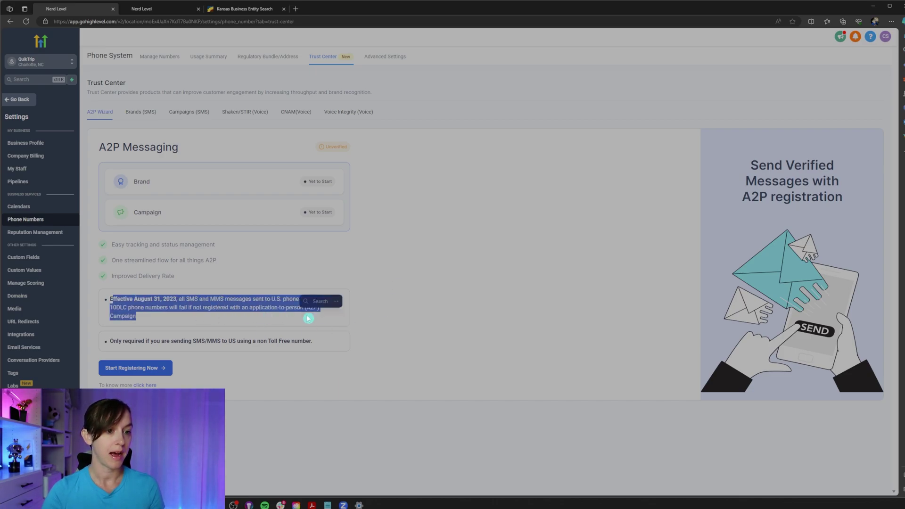
pyautogui.click(315, 316)
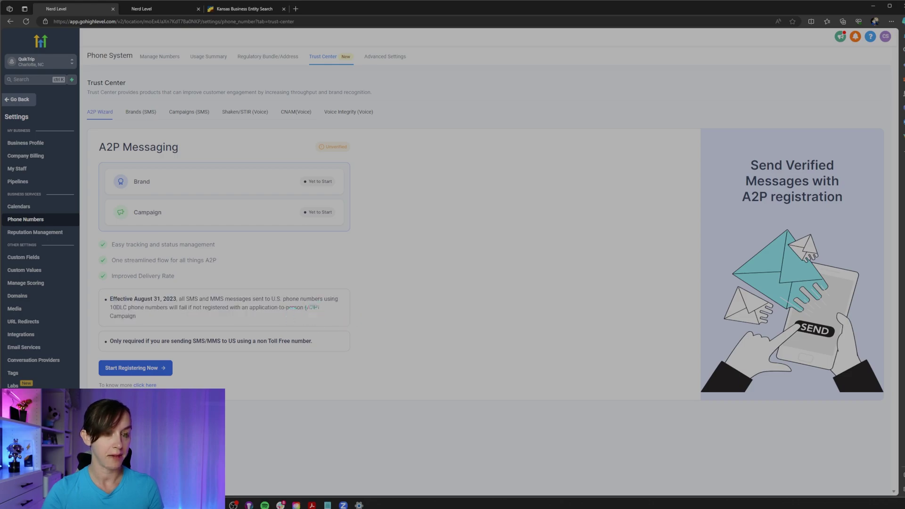
pyautogui.click(137, 370)
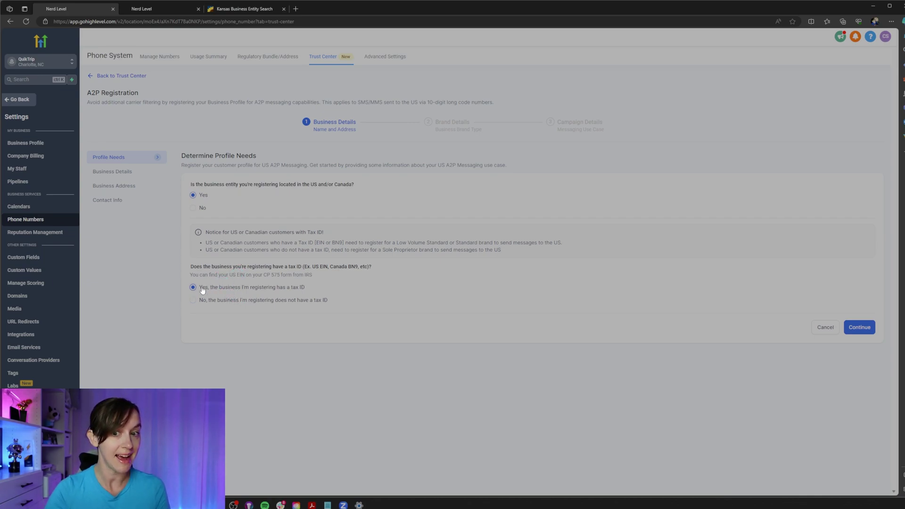
# Answer that the business has no tax ID and continue to Business Details
pyautogui.click(193, 300)
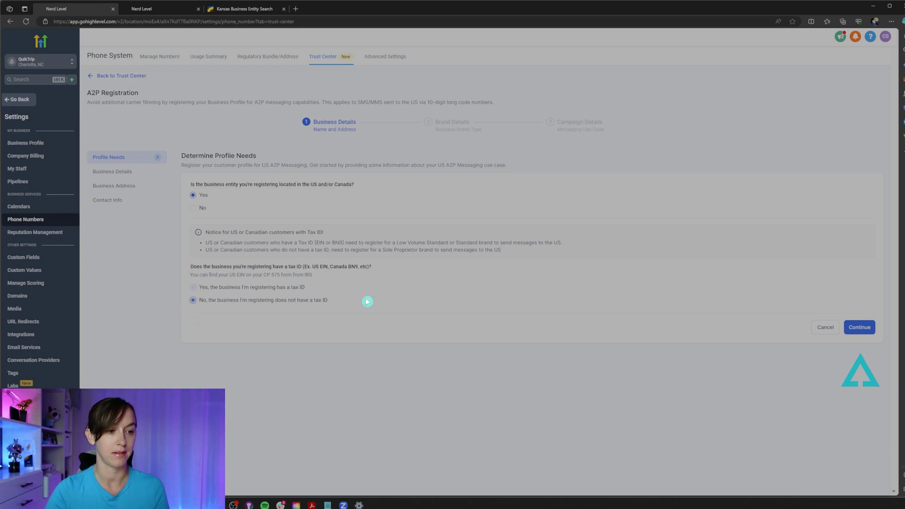
pyautogui.click(855, 327)
pyautogui.click(262, 245)
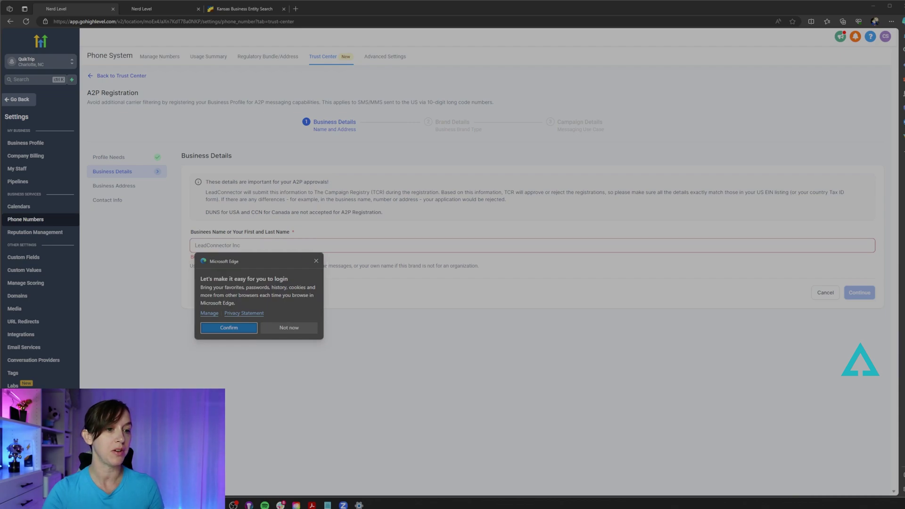
# Copy VADER INSURANCE INC from the Kansas record into Business Name and continue
pyautogui.click(314, 261)
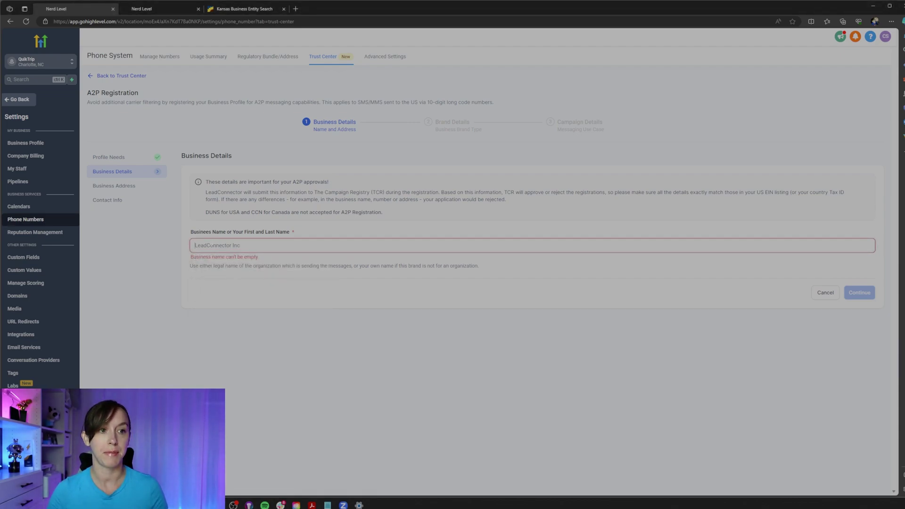
pyautogui.click(246, 9)
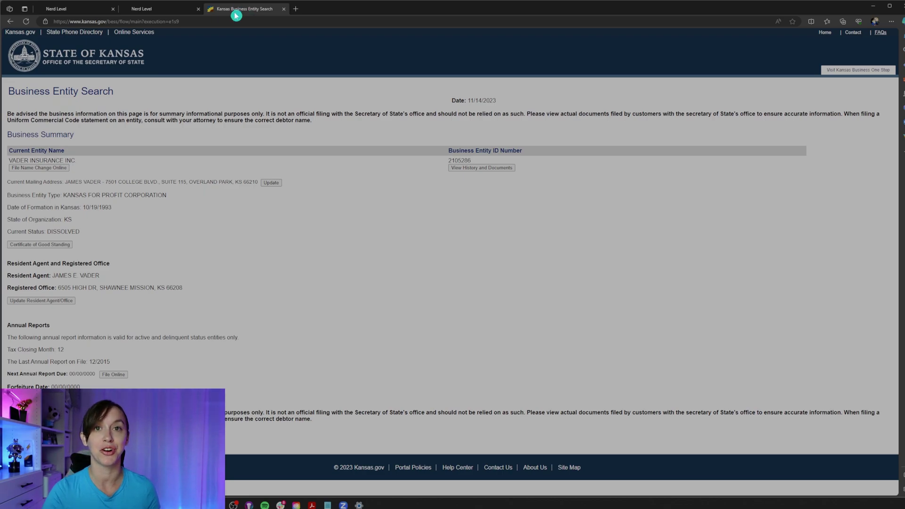
pyautogui.click(93, 11)
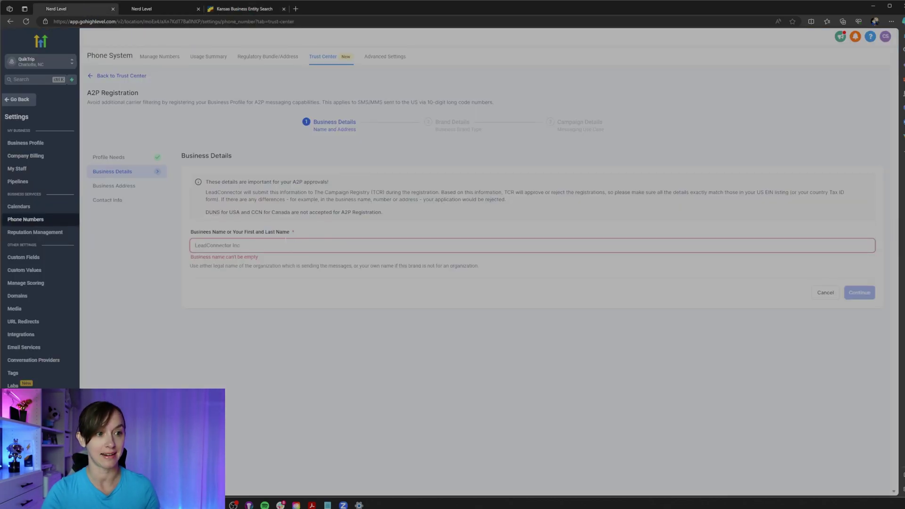
pyautogui.click(237, 13)
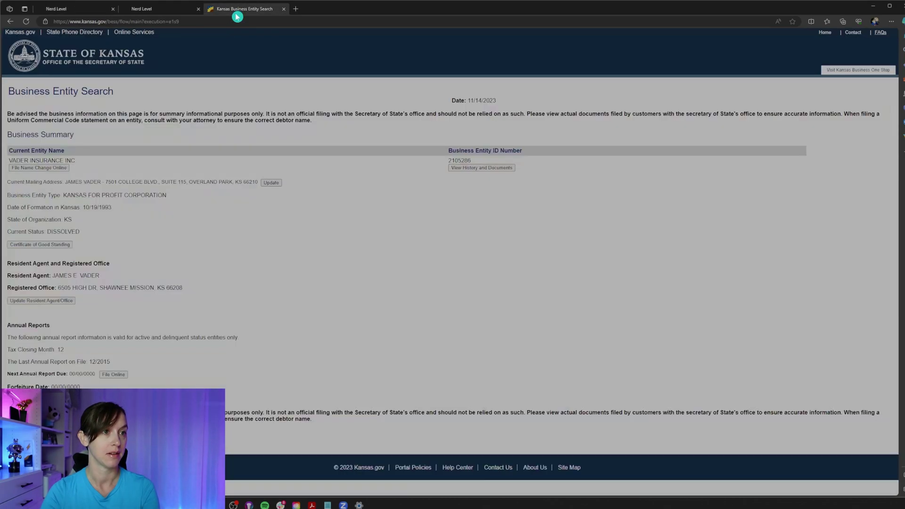
pyautogui.moveTo(77, 161); pyautogui.dragTo(11, 160)
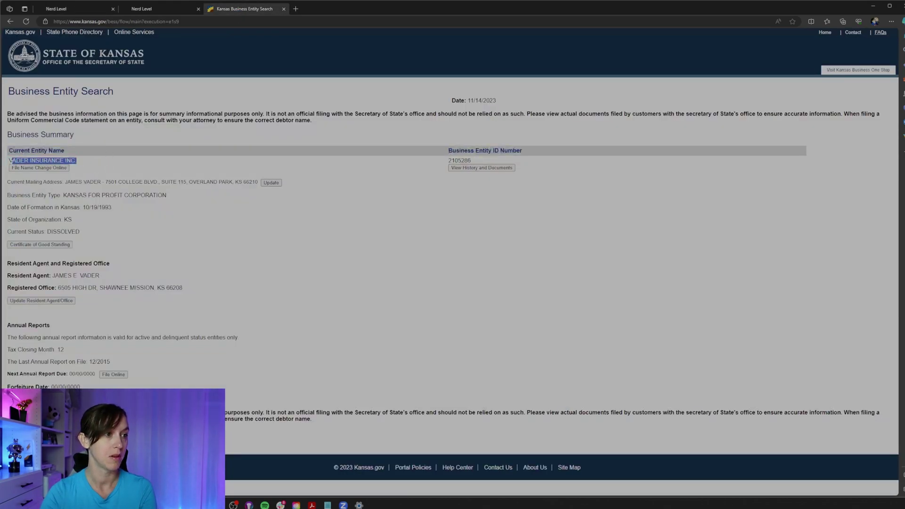
pyautogui.click(91, 2)
pyautogui.write('VADER INSURANCE INC.')
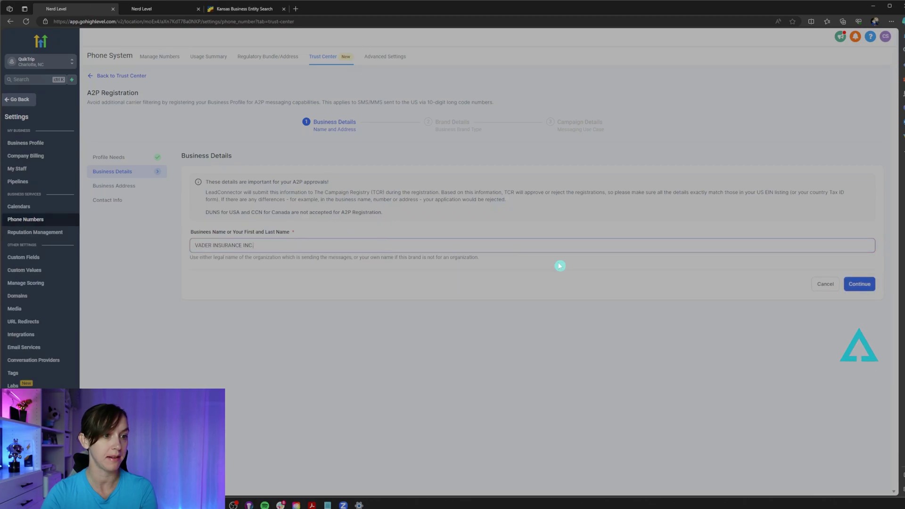
pyautogui.click(870, 283)
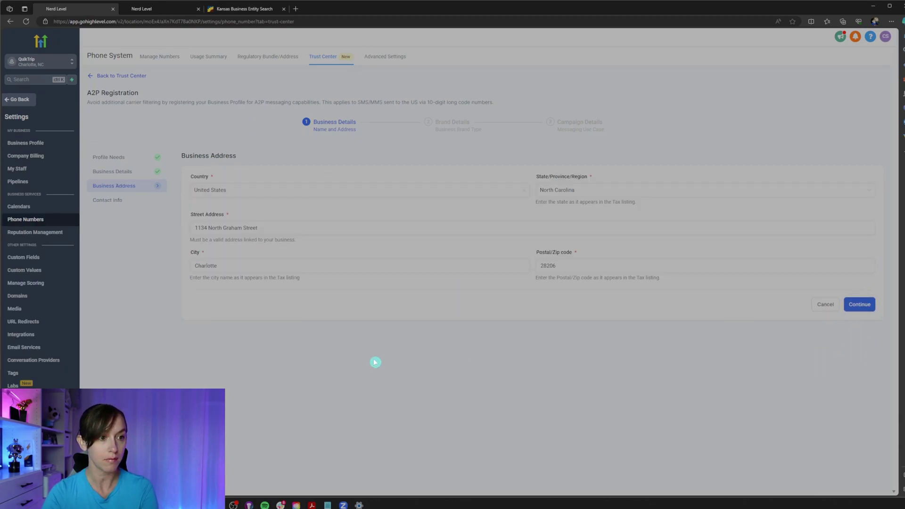
pyautogui.click(283, 228)
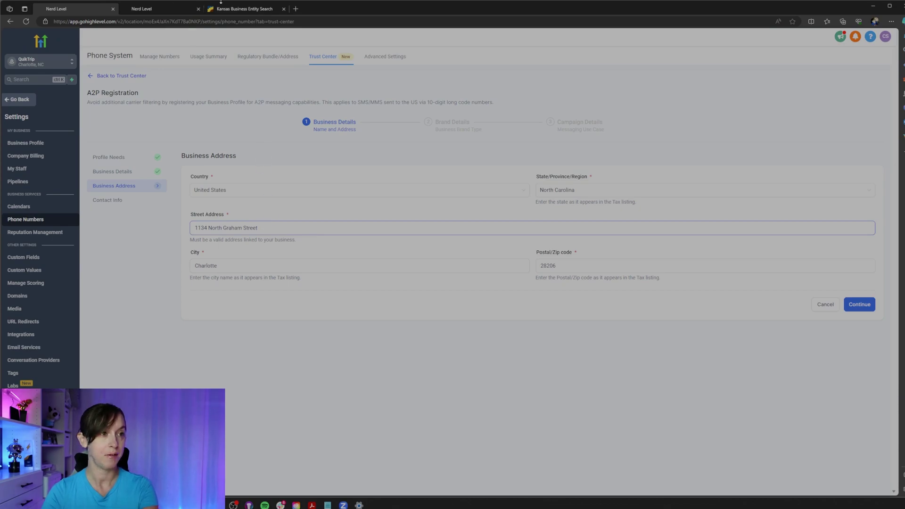
pyautogui.click(230, 10)
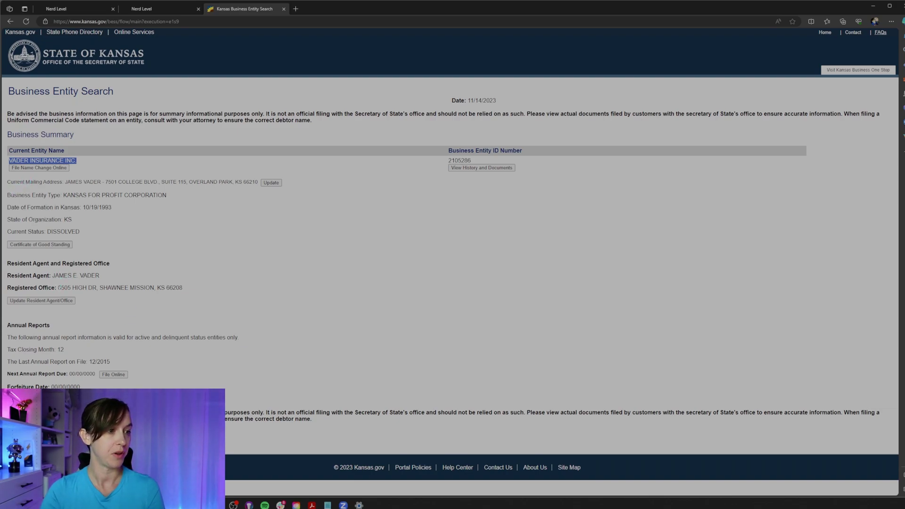
pyautogui.moveTo(58, 287); pyautogui.dragTo(89, 287)
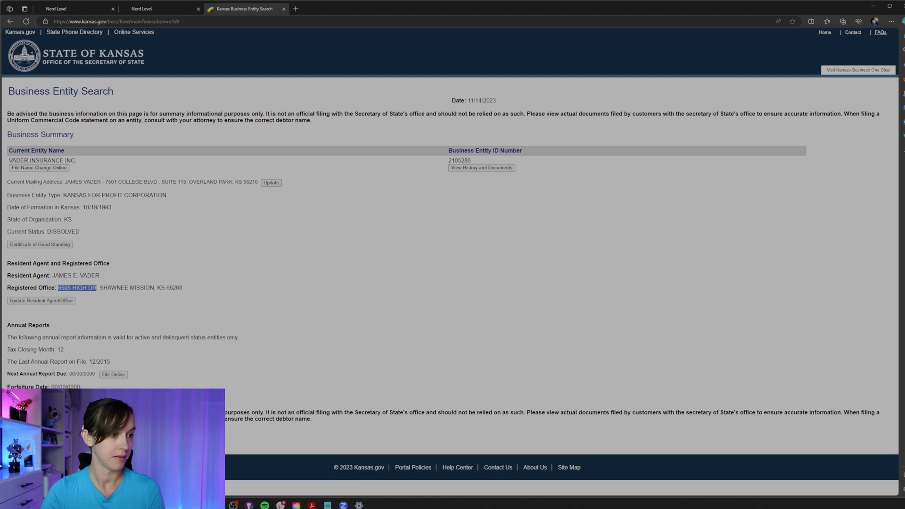
pyautogui.click(158, 9)
pyautogui.click(93, 9)
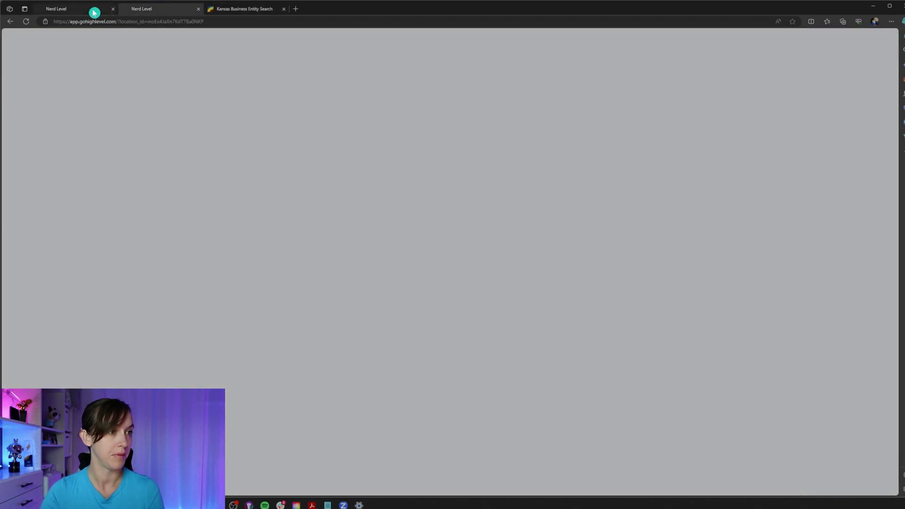
pyautogui.click(199, 9)
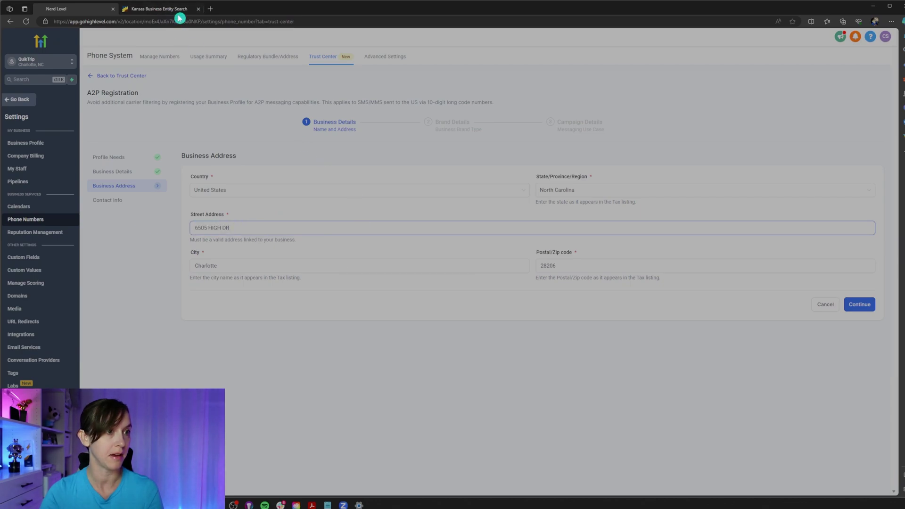
pyautogui.click(162, 10)
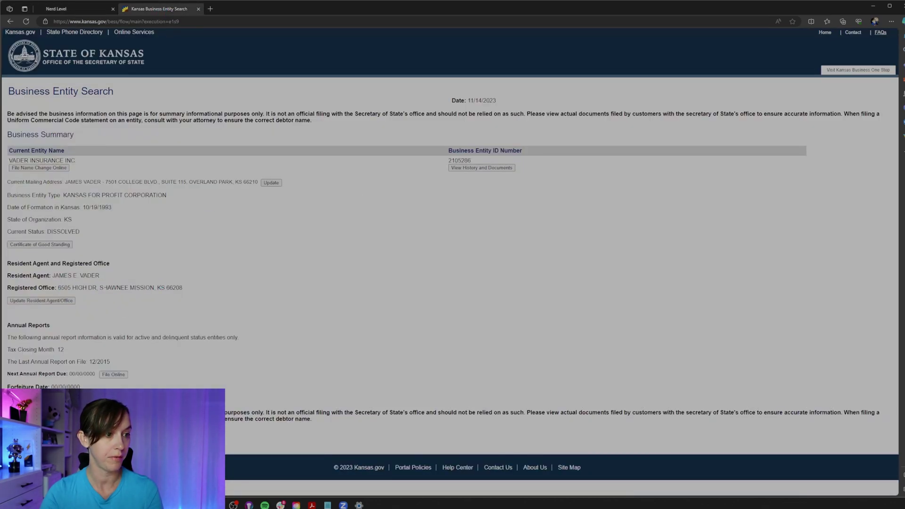
pyautogui.moveTo(100, 287); pyautogui.dragTo(151, 287)
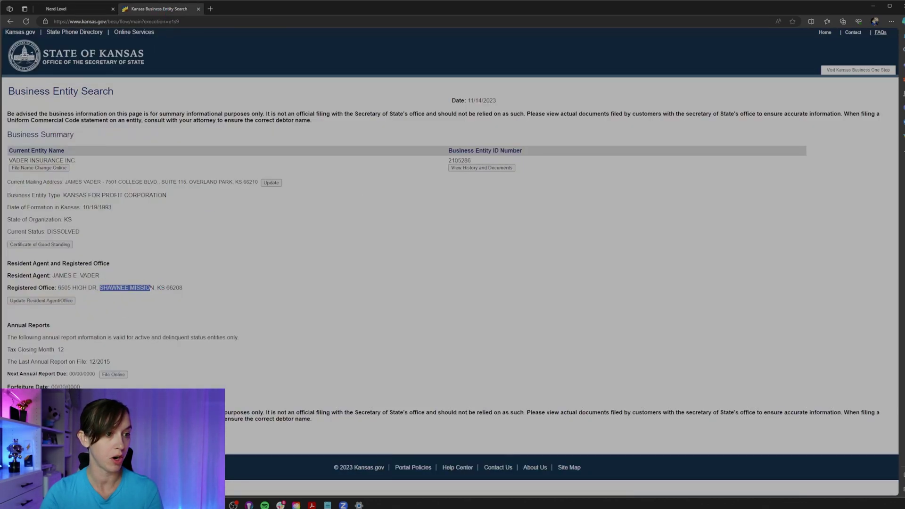
pyautogui.click(64, 8)
pyautogui.moveTo(219, 266); pyautogui.dragTo(170, 276)
pyautogui.write('SHAWNEE MISSION')
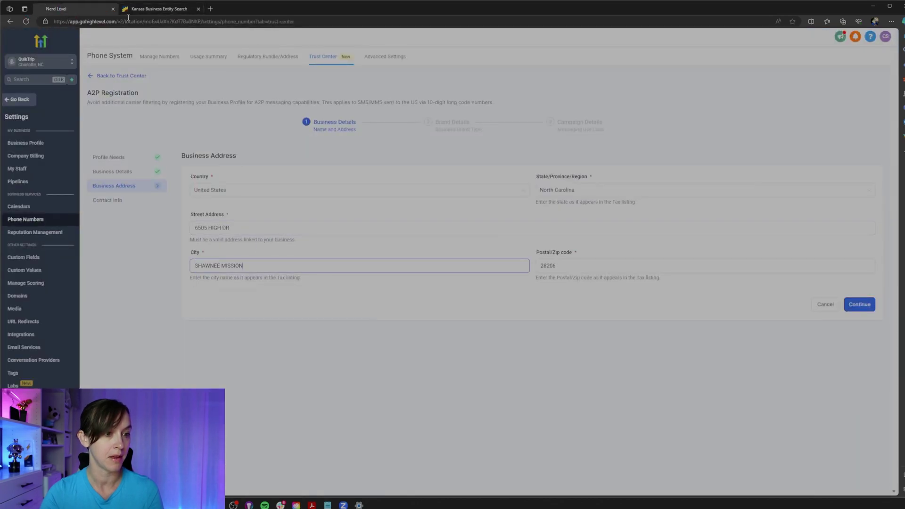
# Enter zip 66208, choose Kansas as the state, and continue to Contact Info
pyautogui.click(138, 11)
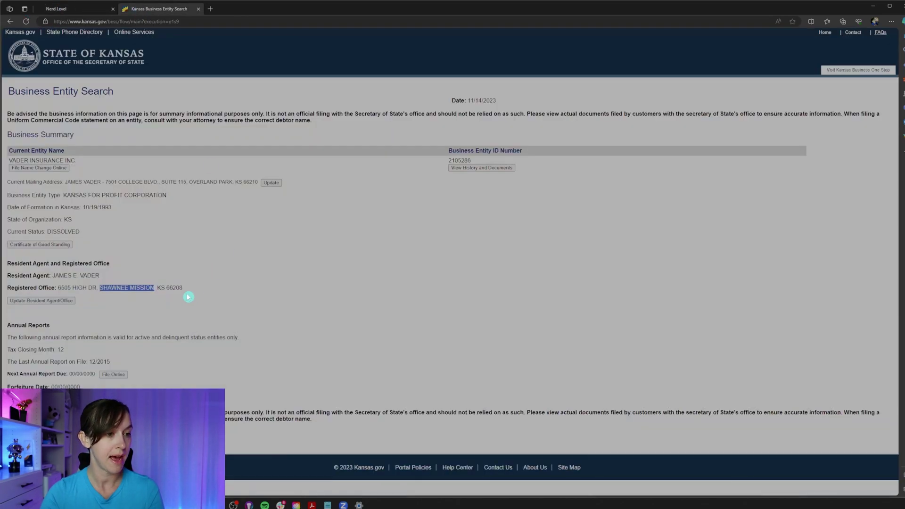
pyautogui.moveTo(183, 287); pyautogui.dragTo(176, 288)
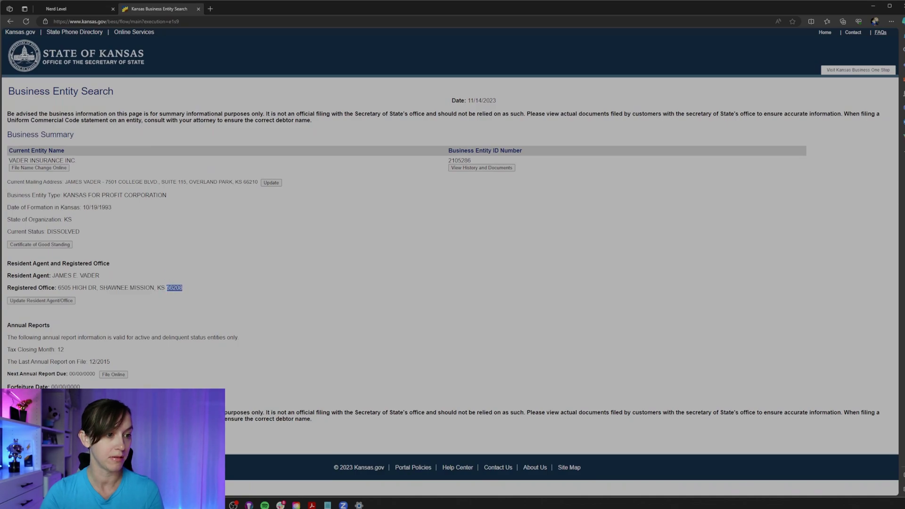
pyautogui.click(32, 8)
pyautogui.click(626, 265)
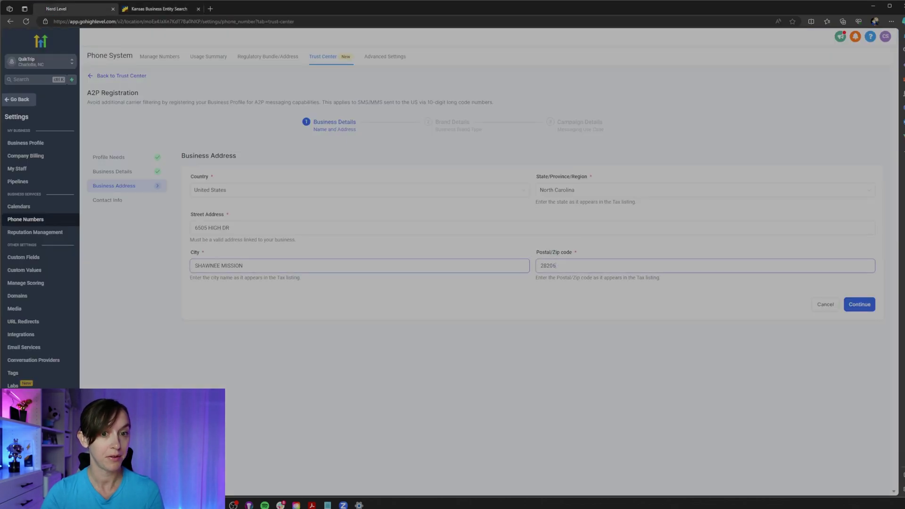
pyautogui.write('66208')
pyautogui.click(629, 191)
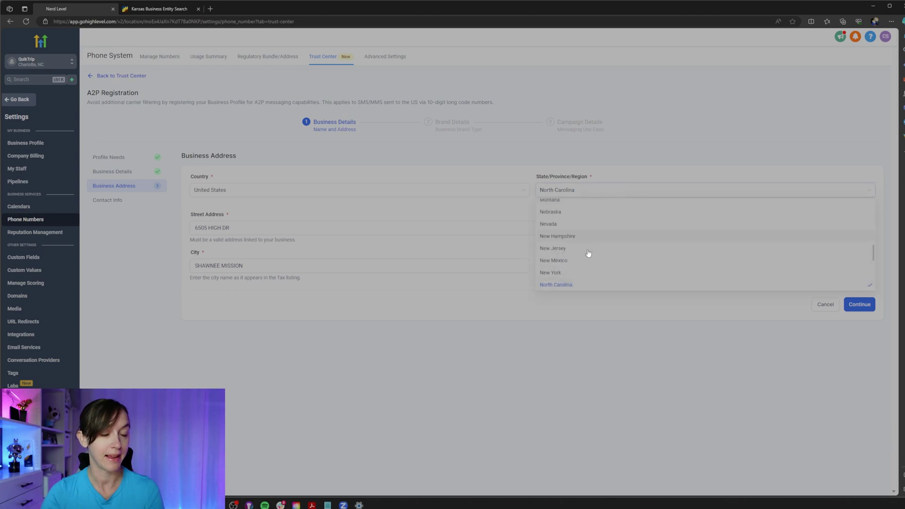
pyautogui.scroll(2, 587, 253)
pyautogui.scroll(2, 584, 249)
pyautogui.click(560, 257)
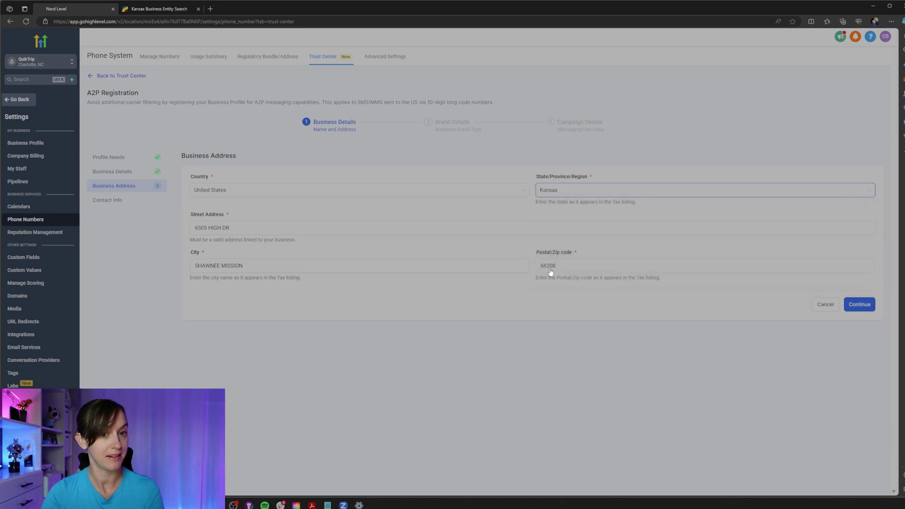
pyautogui.click(861, 305)
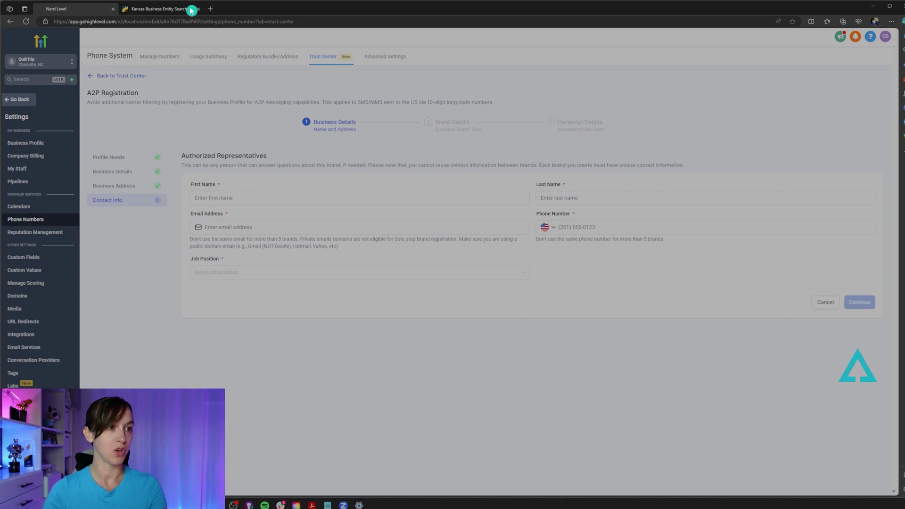
pyautogui.click(162, 11)
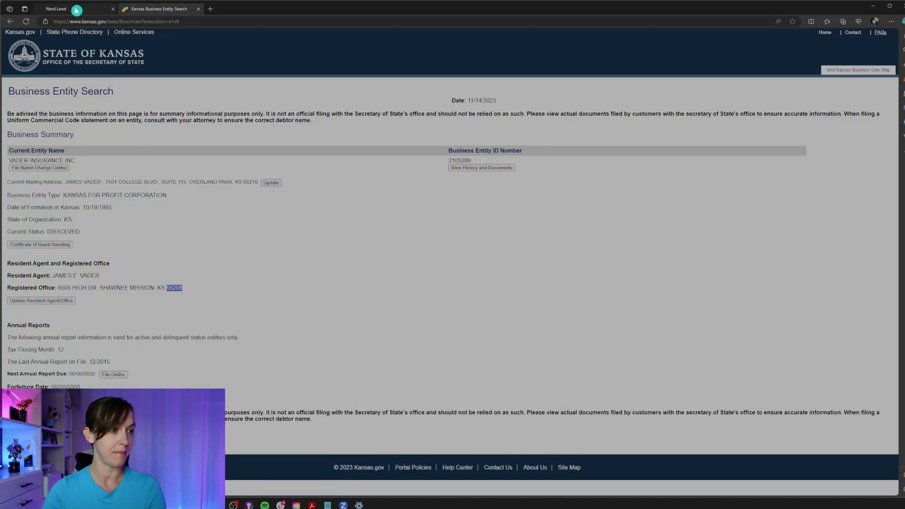
pyautogui.click(76, 11)
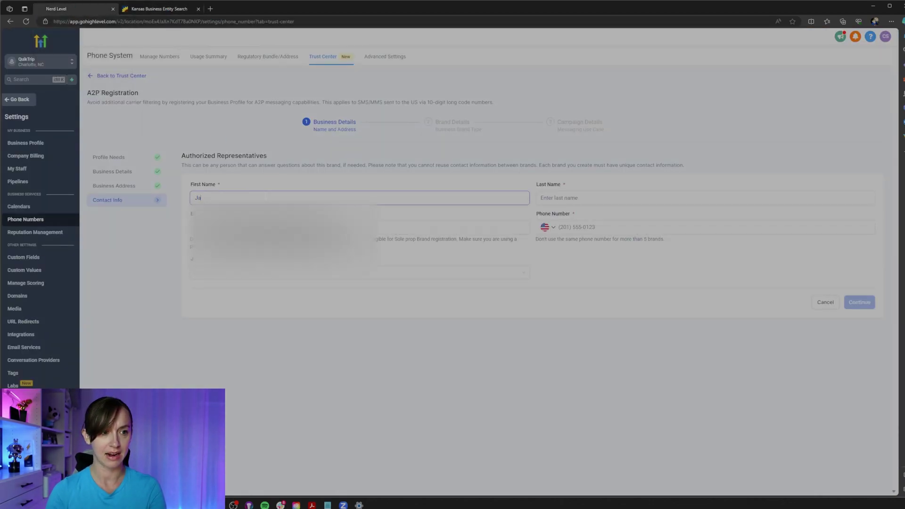
pyautogui.press('Tab')
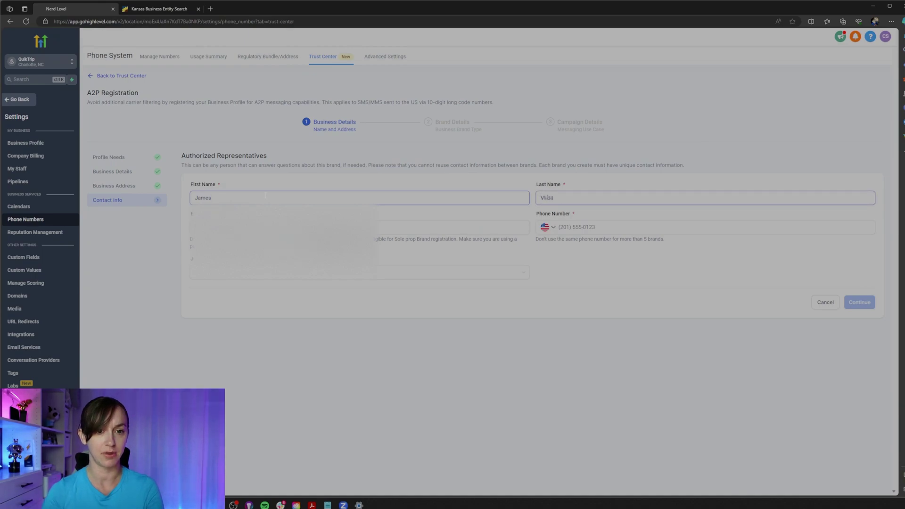
pyautogui.press('Tab')
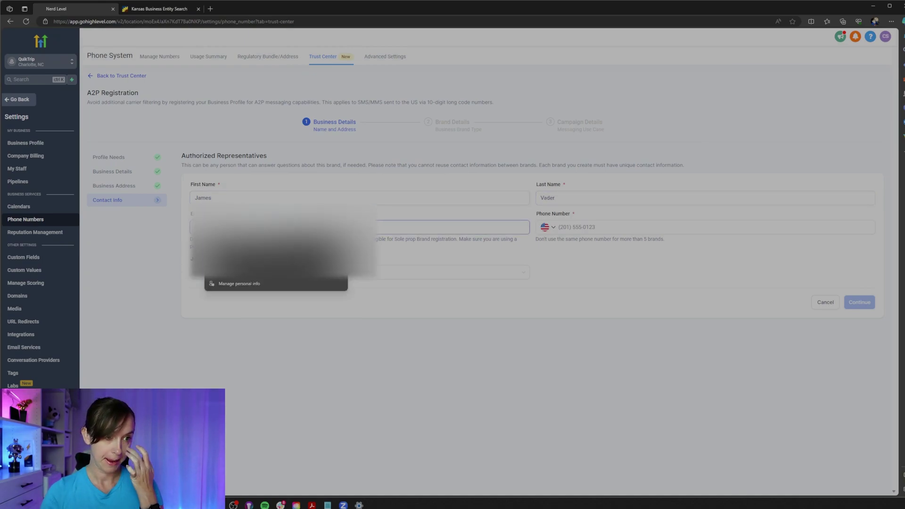
pyautogui.press('Tab')
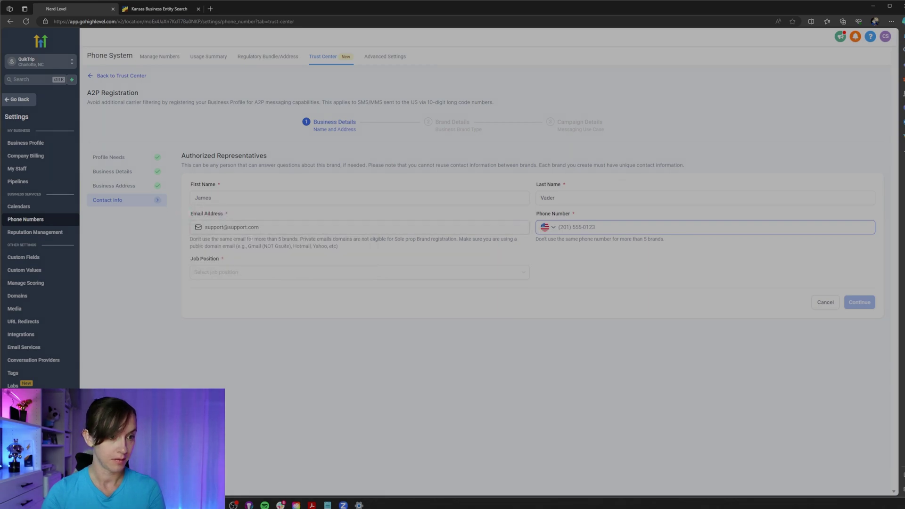
# Highlight the email guidance: private domain required, excluded providers, NOT Gsuite
pyautogui.moveTo(212, 239); pyautogui.dragTo(281, 239)
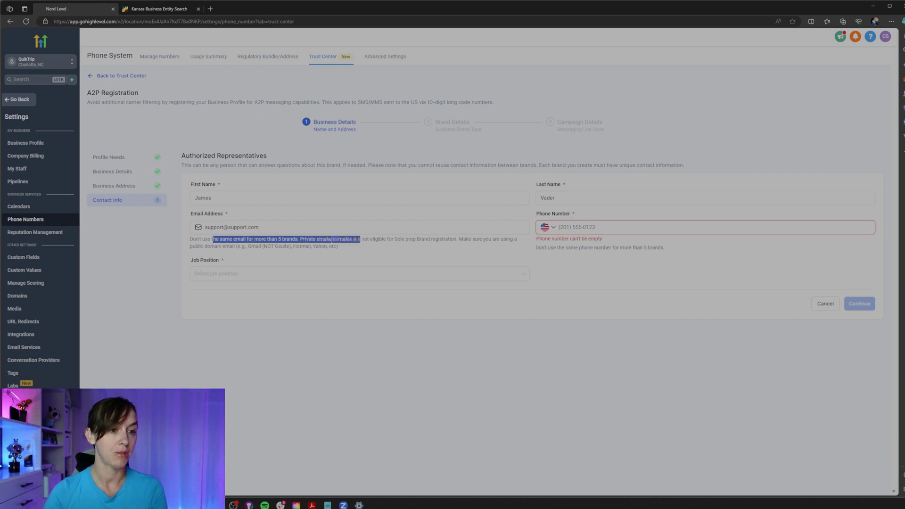
pyautogui.moveTo(359, 239)
pyautogui.mouseDown()
pyautogui.moveTo(404, 239)
pyautogui.moveTo(350, 239)
pyautogui.moveTo(461, 240)
pyautogui.mouseUp()
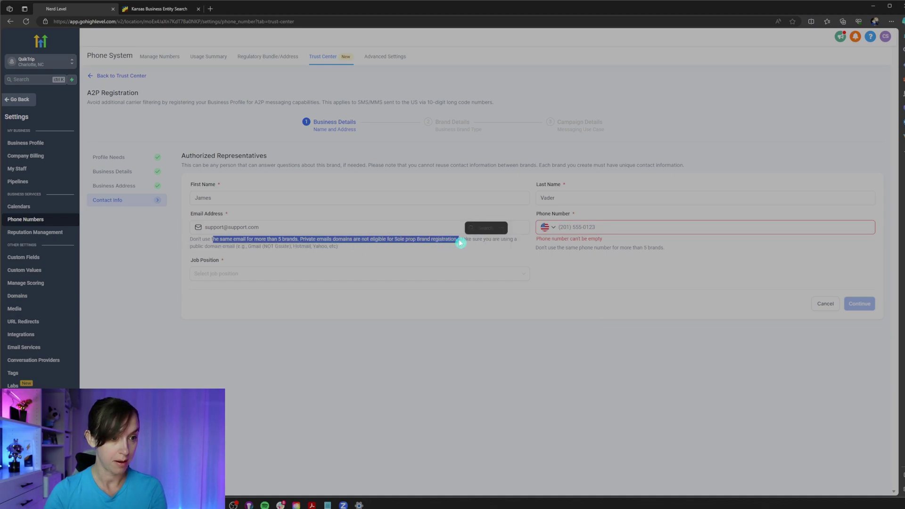
pyautogui.click(367, 260)
pyautogui.moveTo(338, 246); pyautogui.dragTo(240, 247)
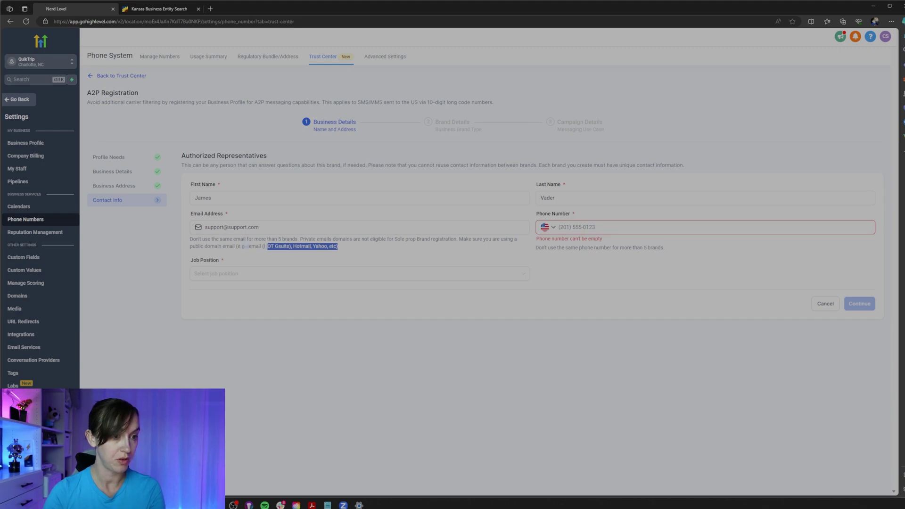
pyautogui.click(264, 246)
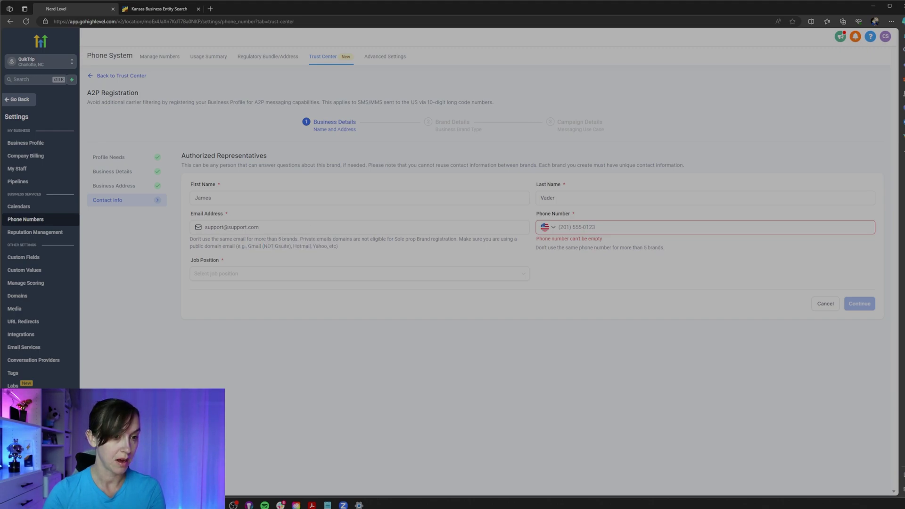
pyautogui.moveTo(284, 246); pyautogui.dragTo(348, 247)
pyautogui.click(343, 252)
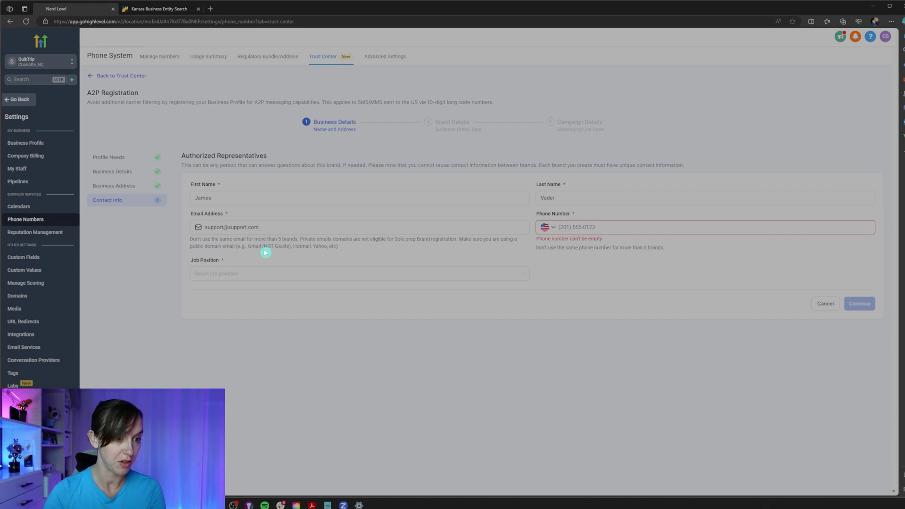
pyautogui.moveTo(262, 246); pyautogui.dragTo(292, 247)
pyautogui.click(291, 250)
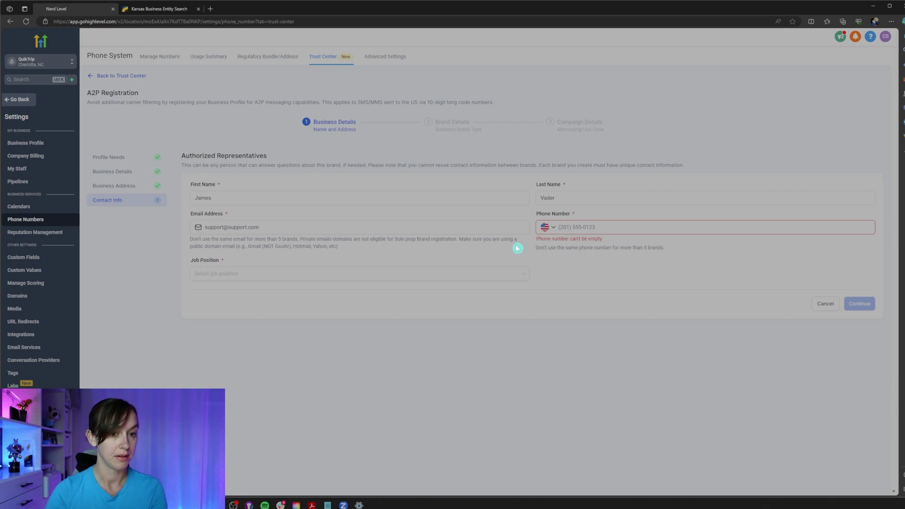
pyautogui.moveTo(207, 246); pyautogui.dragTo(255, 247)
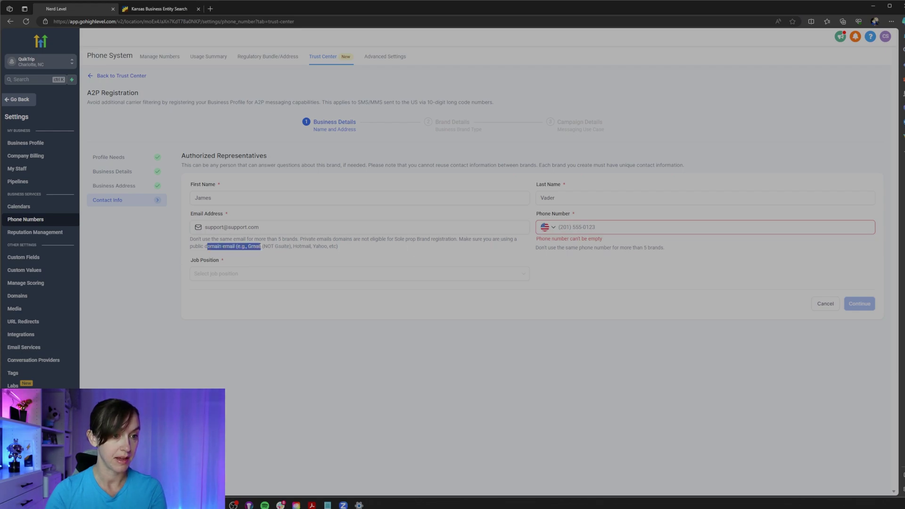
pyautogui.click(373, 253)
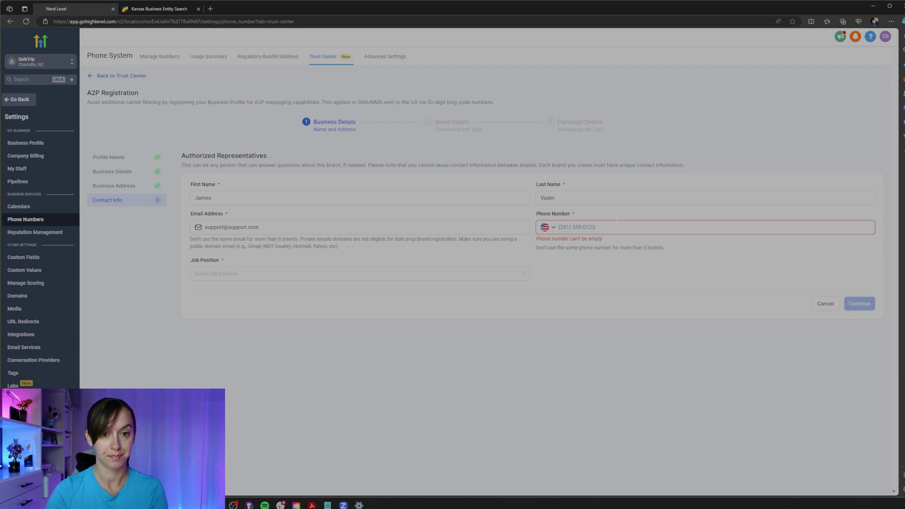
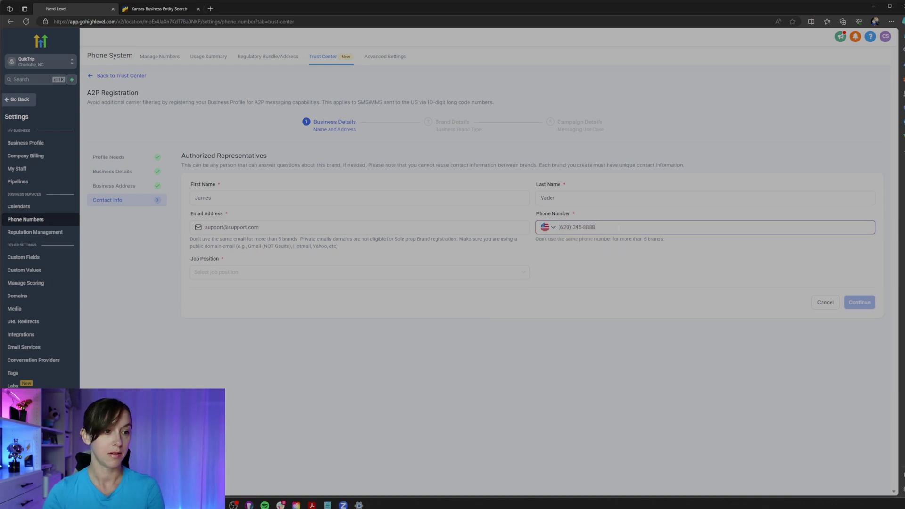
pyautogui.click(466, 279)
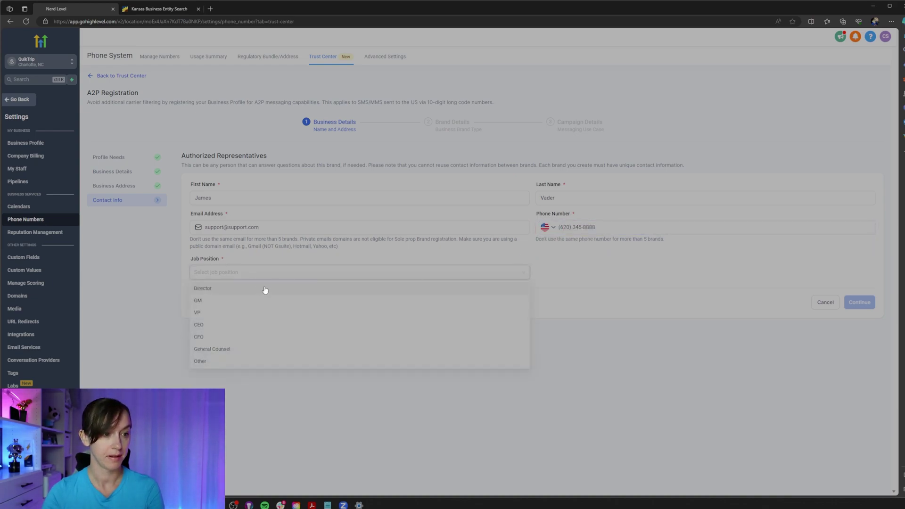
pyautogui.click(216, 325)
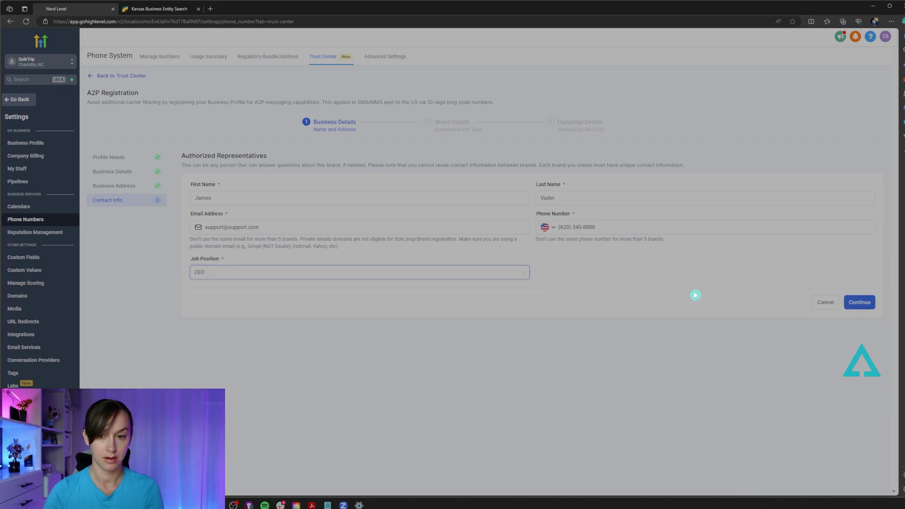
# Acknowledge the Sole Prop brand and campaign registration fees and advance to Brand Details
pyautogui.click(869, 307)
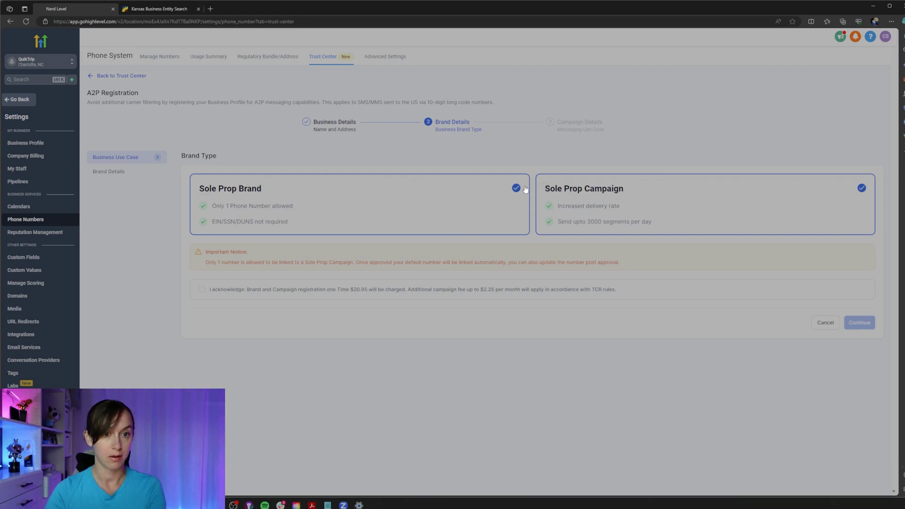
pyautogui.click(200, 290)
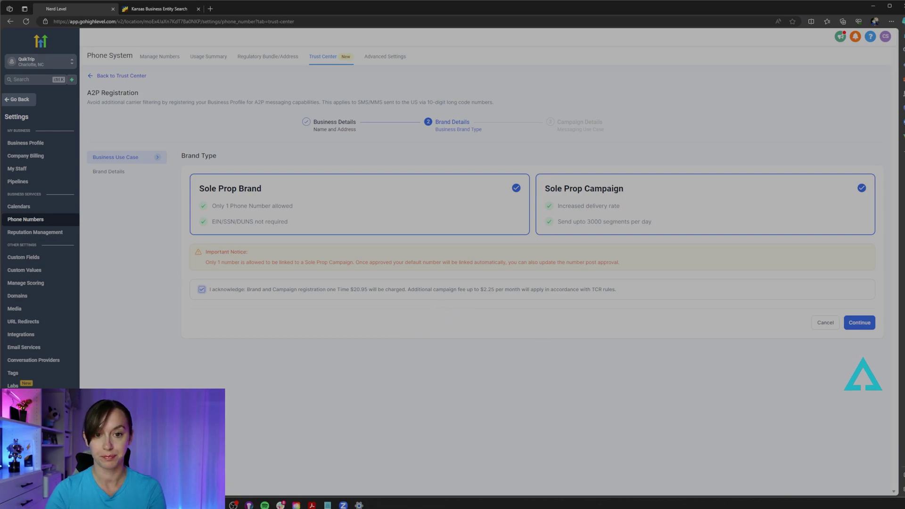
pyautogui.click(859, 322)
pyautogui.click(287, 190)
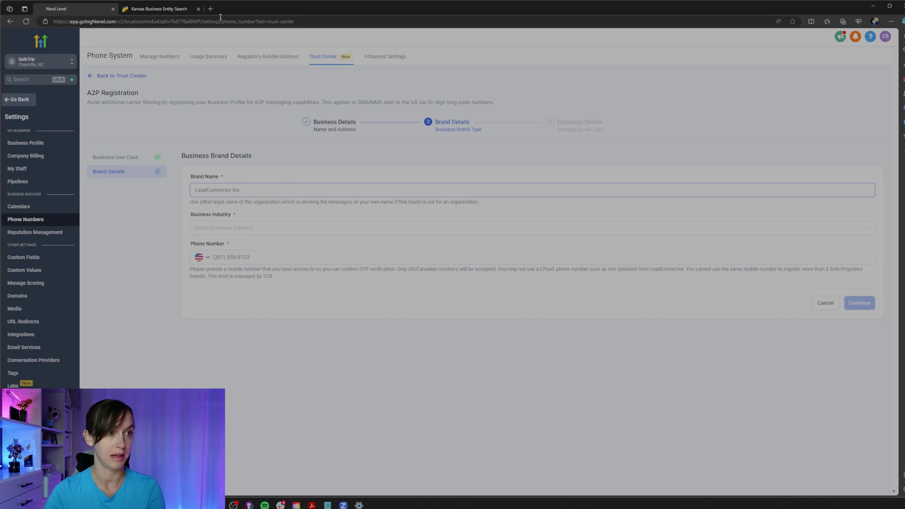
# Copy VADER INSURANCE INC. from the Kansas entity search into Brand Name
pyautogui.click(174, 14)
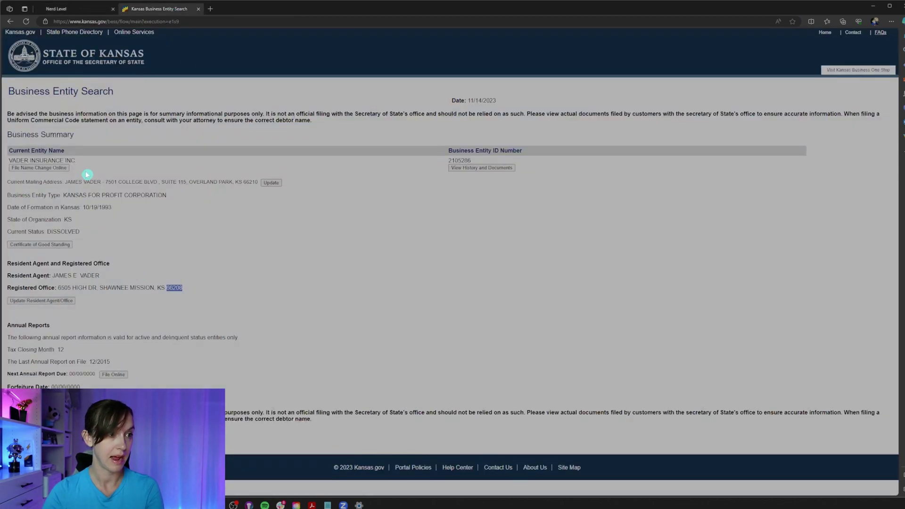
pyautogui.moveTo(85, 165); pyautogui.dragTo(9, 160)
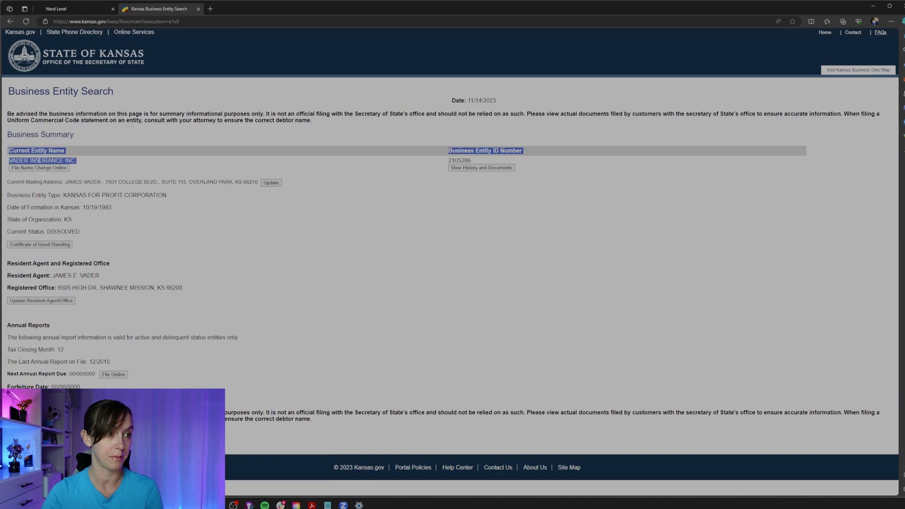
pyautogui.click(76, 8)
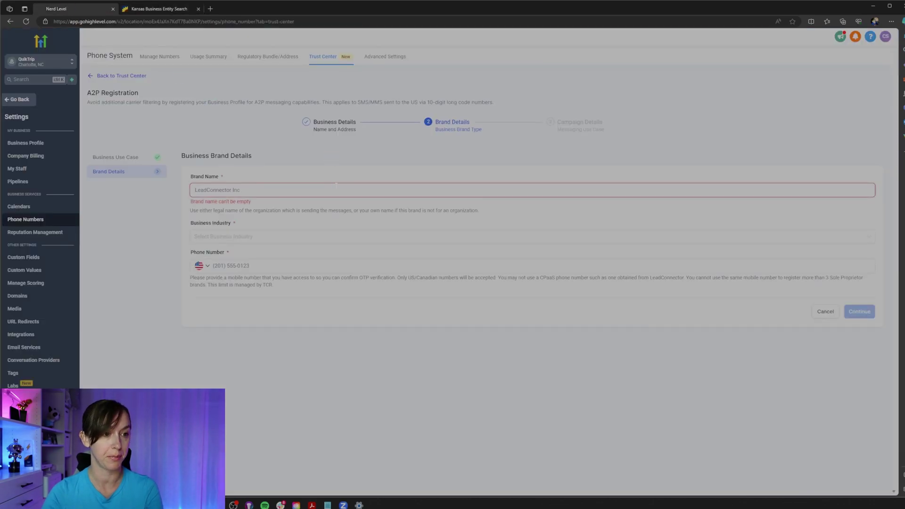
pyautogui.write('VADER INSURANCE INC.')
pyautogui.click(243, 230)
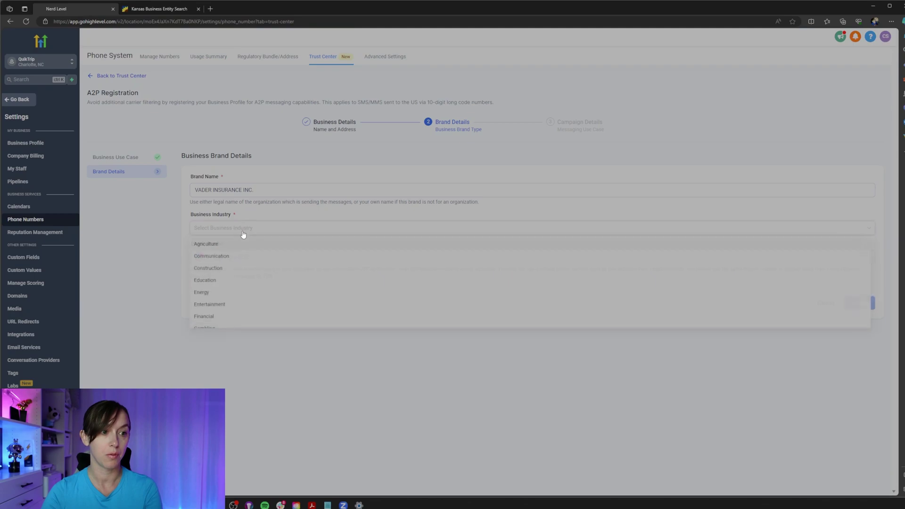
pyautogui.click(245, 257)
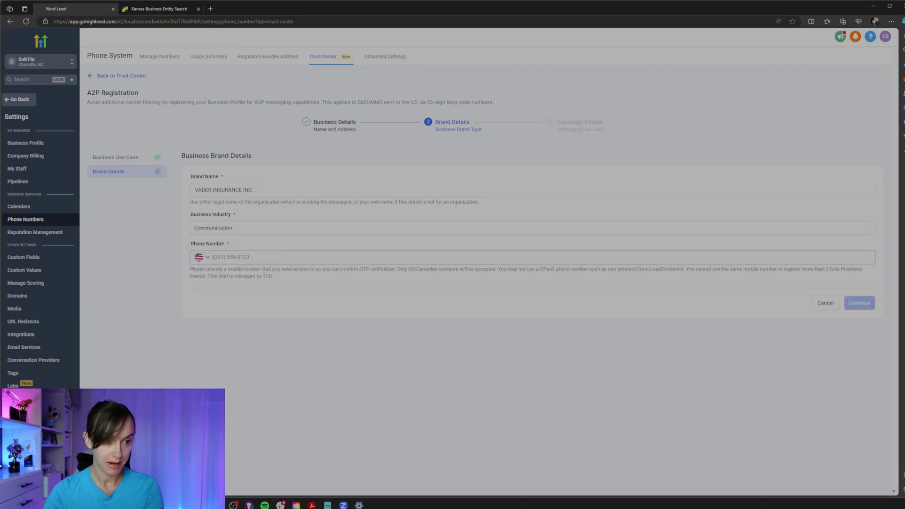
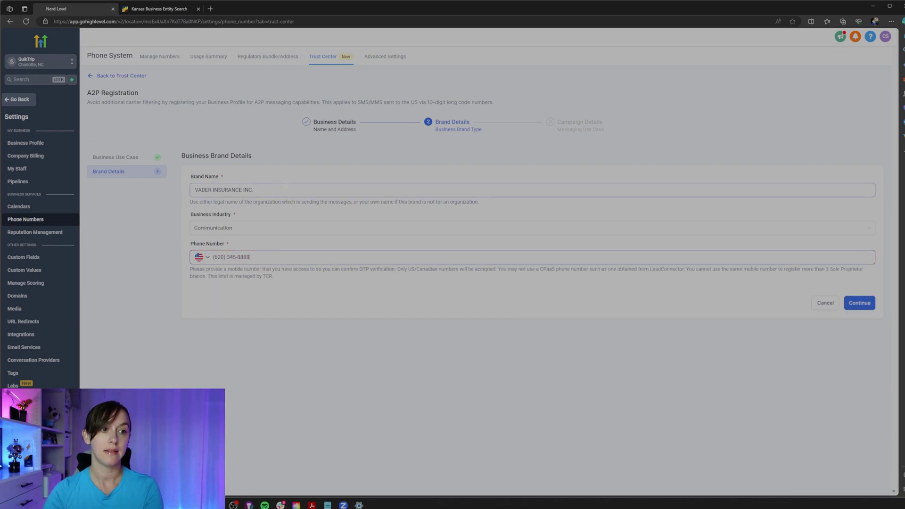
pyautogui.moveTo(257, 190); pyautogui.dragTo(181, 192)
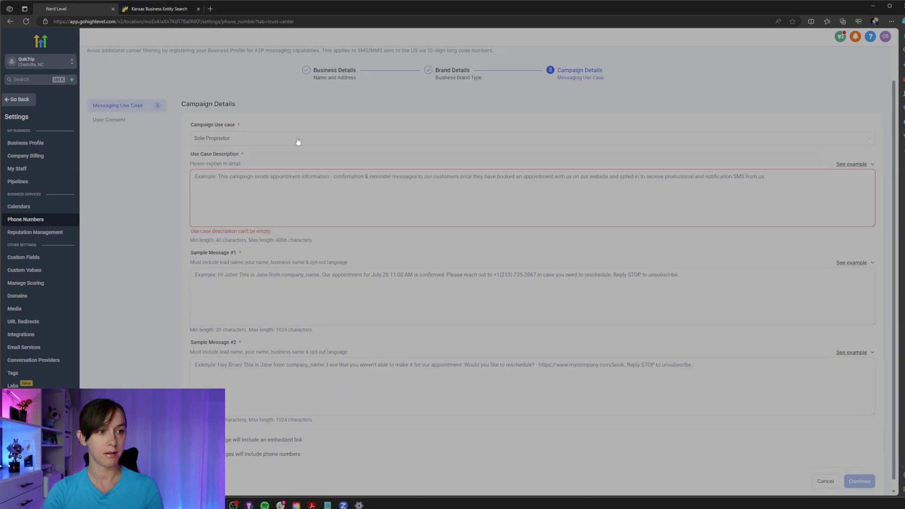
# Keep Sole Proprietor as use case and start the appointment-reminders description
pyautogui.click(299, 139)
pyautogui.click(236, 154)
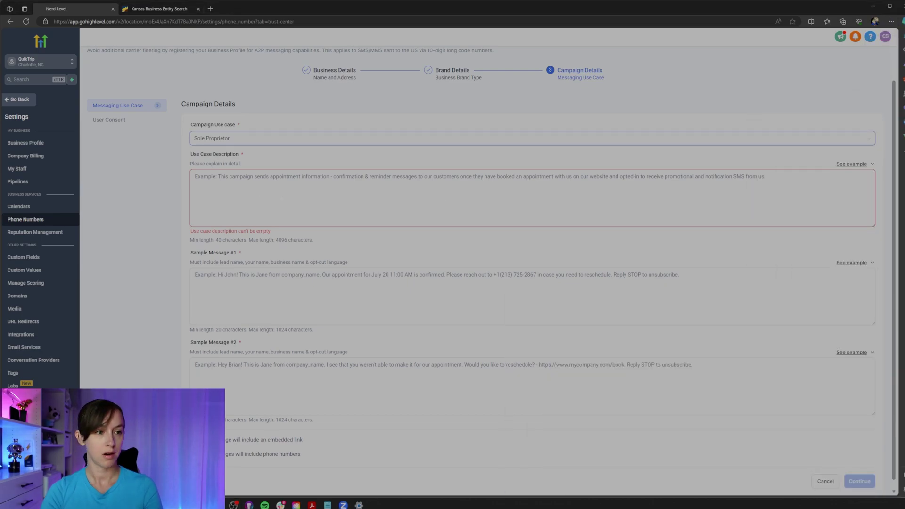
pyautogui.click(281, 194)
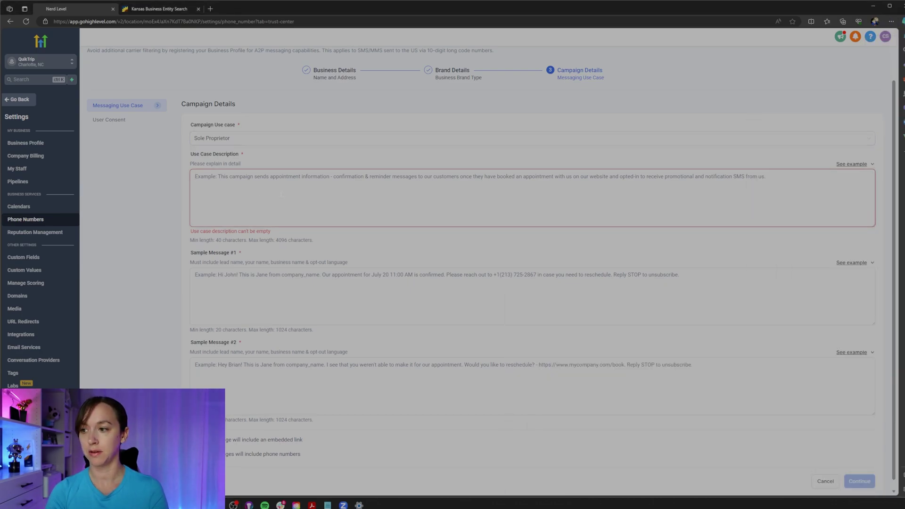
pyautogui.write('H')
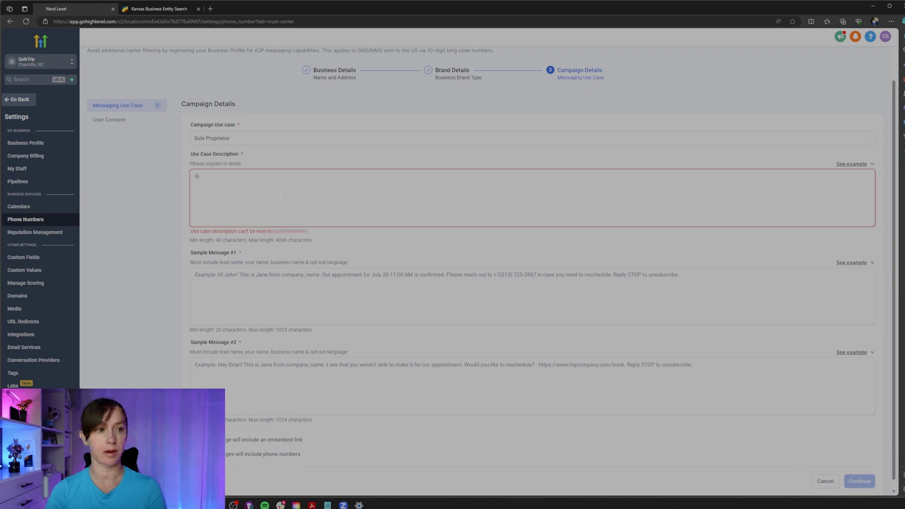
pyautogui.write('ointment reminders for custom')
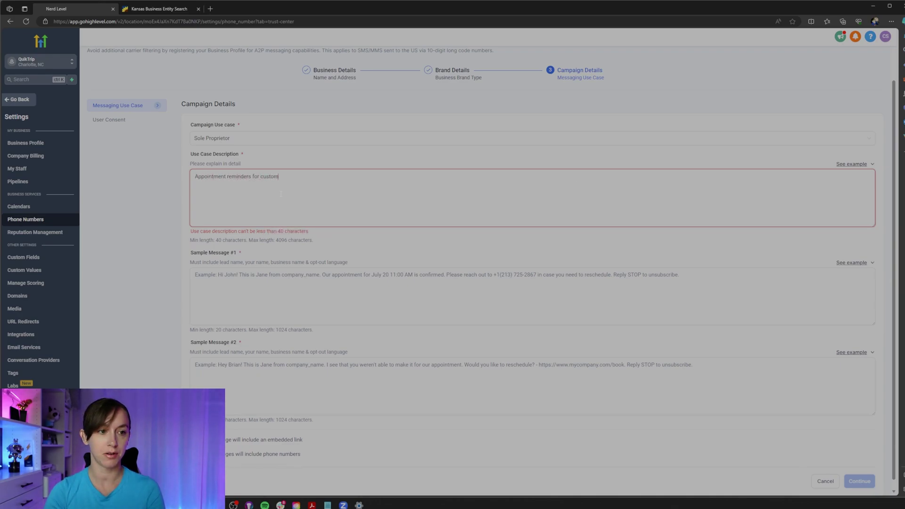
pyautogui.write('lients, and opted in')
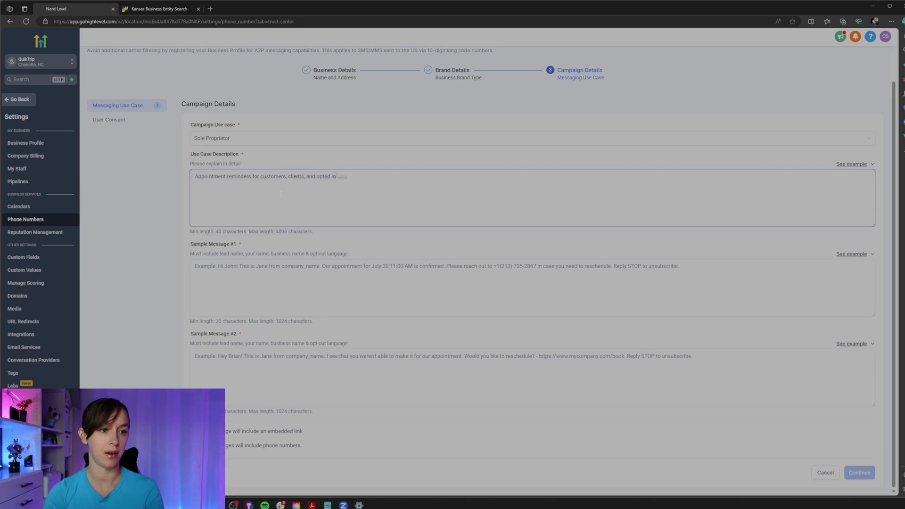
pyautogui.write('prospects.')
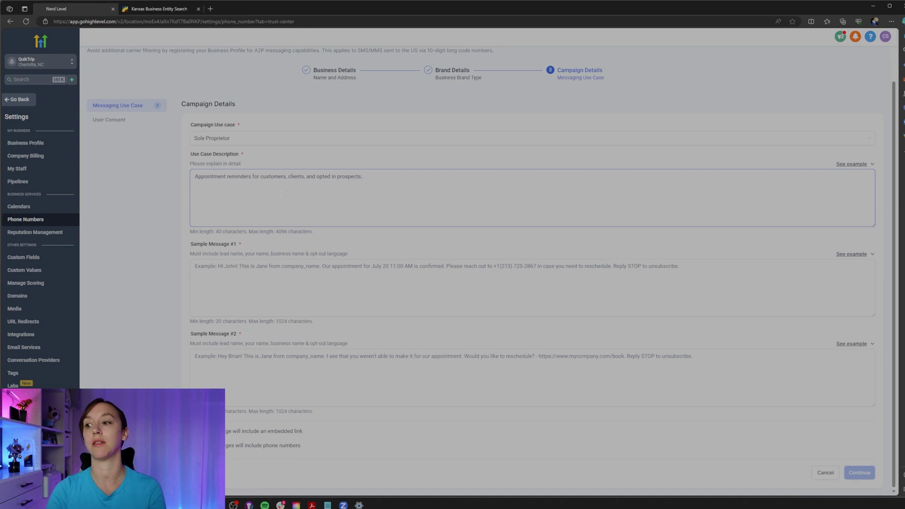
# Write Sample Message #1 confirming the call at {{appointment.start_time}} with a reminder link
pyautogui.click(262, 284)
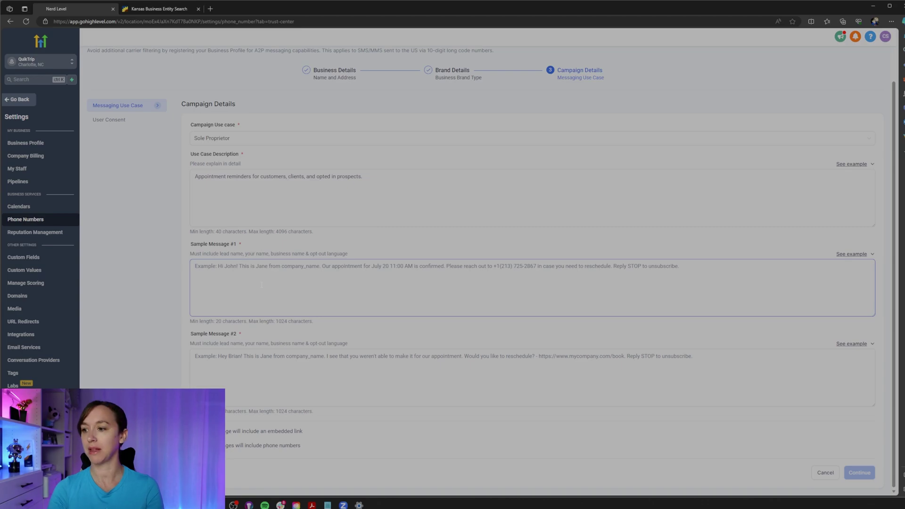
pyautogui.write('Your call has been')
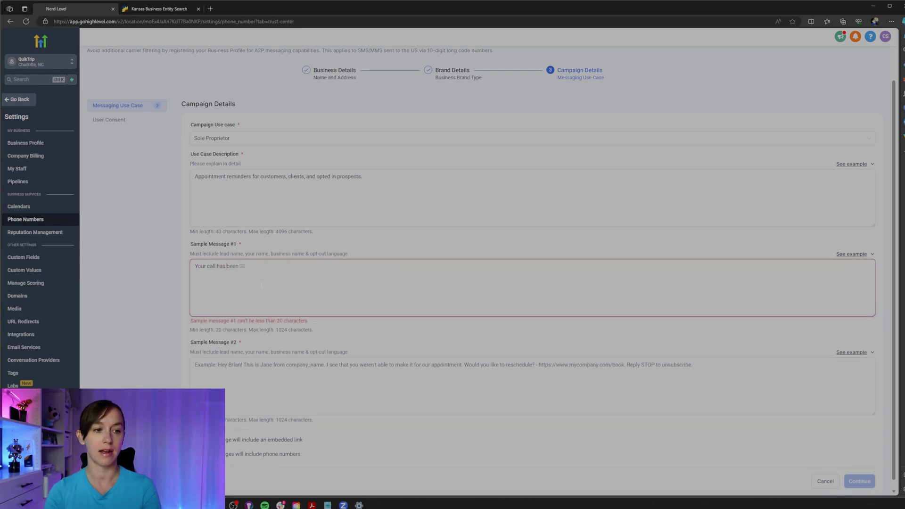
pyautogui.write('m')
pyautogui.write('duled f')
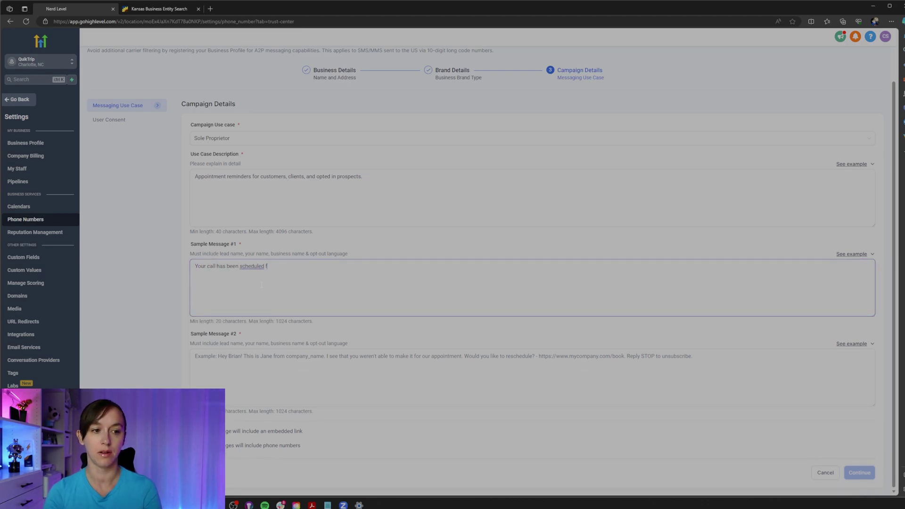
pyautogui.write('or {{appointm')
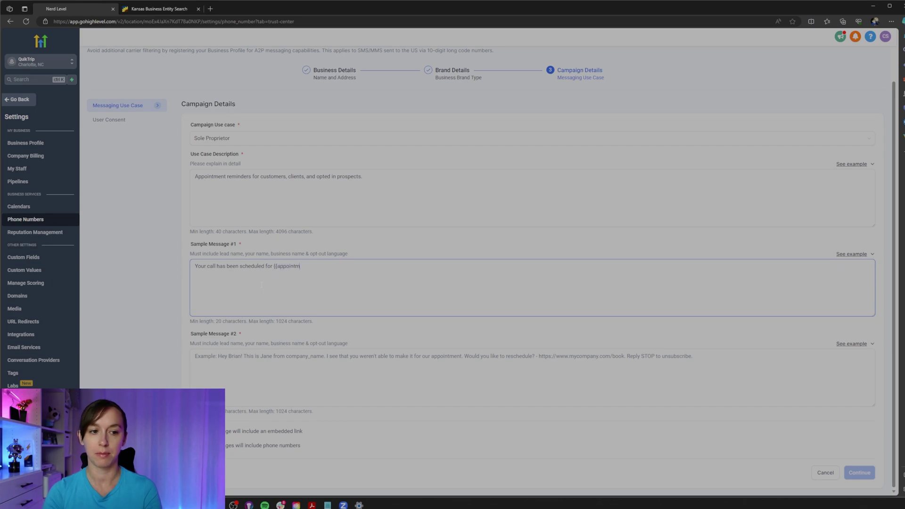
pyautogui.write('ent.start_time')
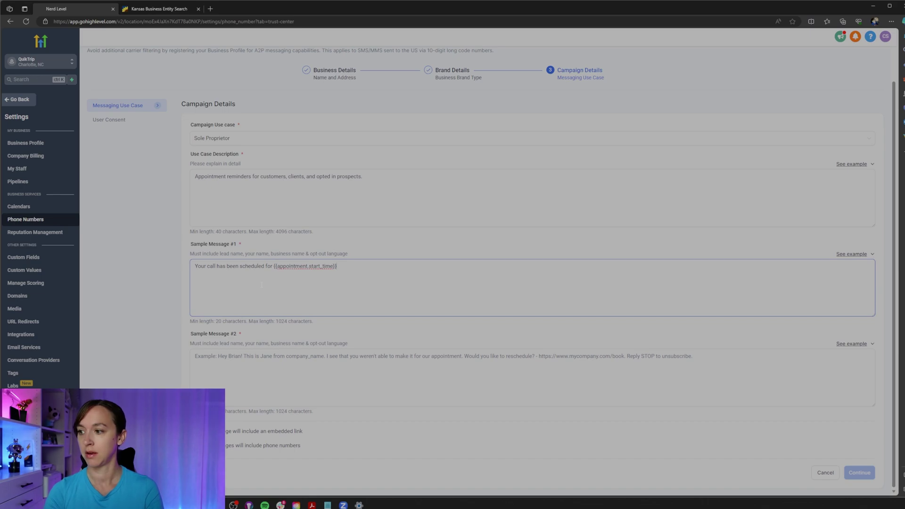
pyautogui.write("! I'll send")
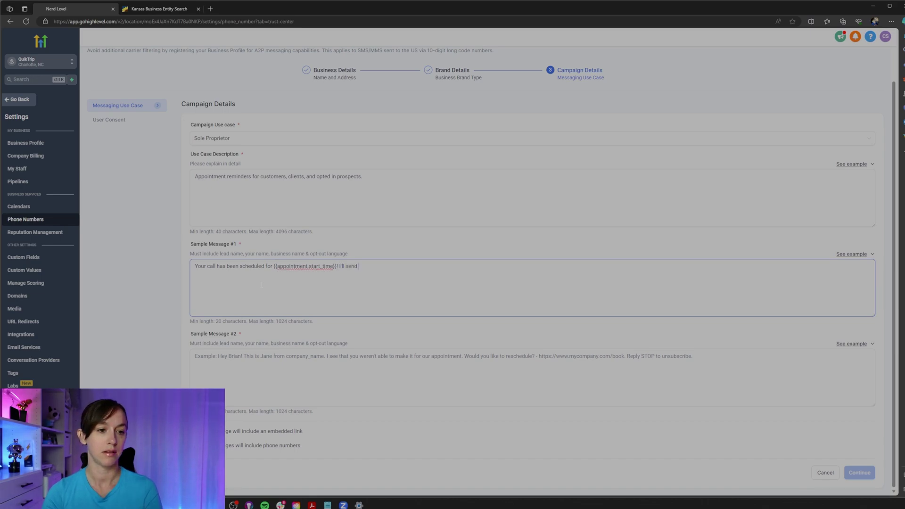
pyautogui.write('another tes')
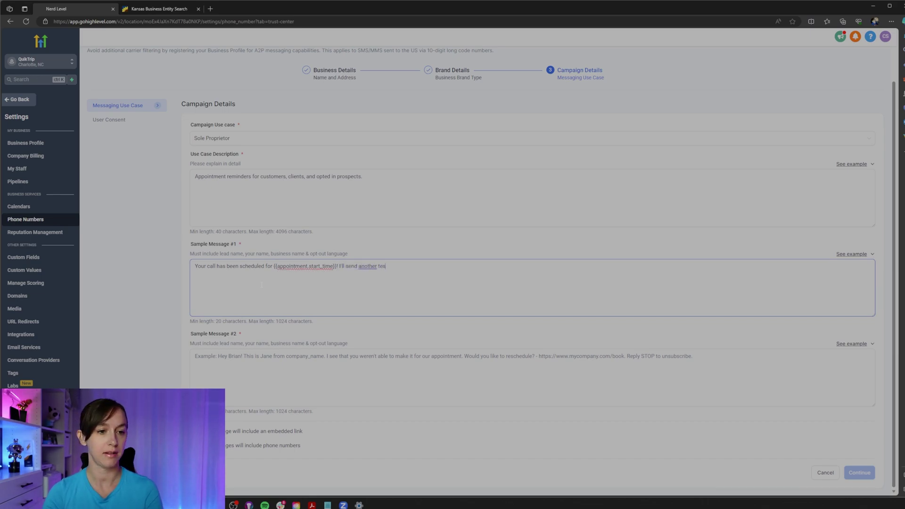
pyautogui.write('txt 1 day before')
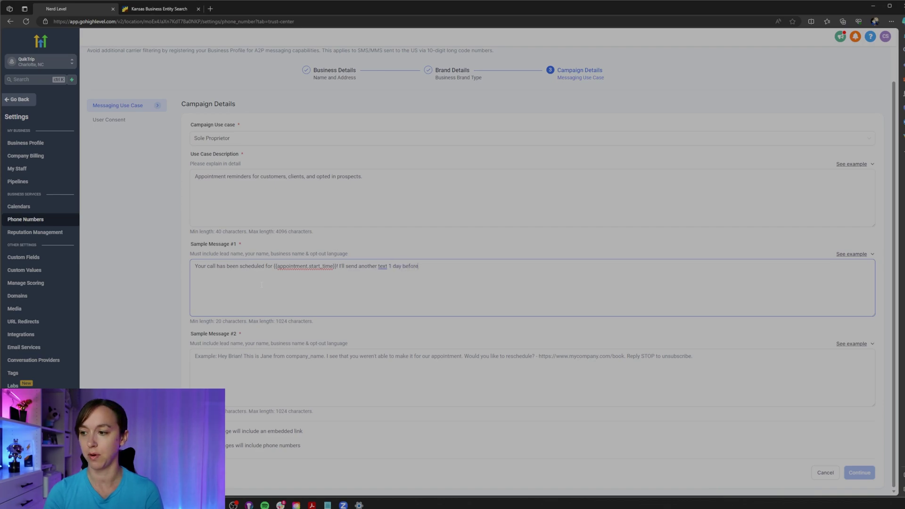
pyautogui.write(' with the link to joi')
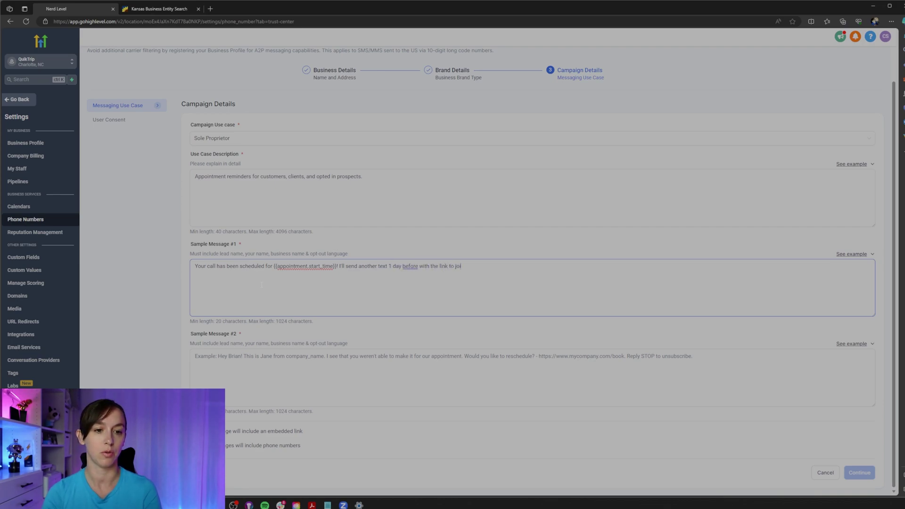
pyautogui.write('on!')
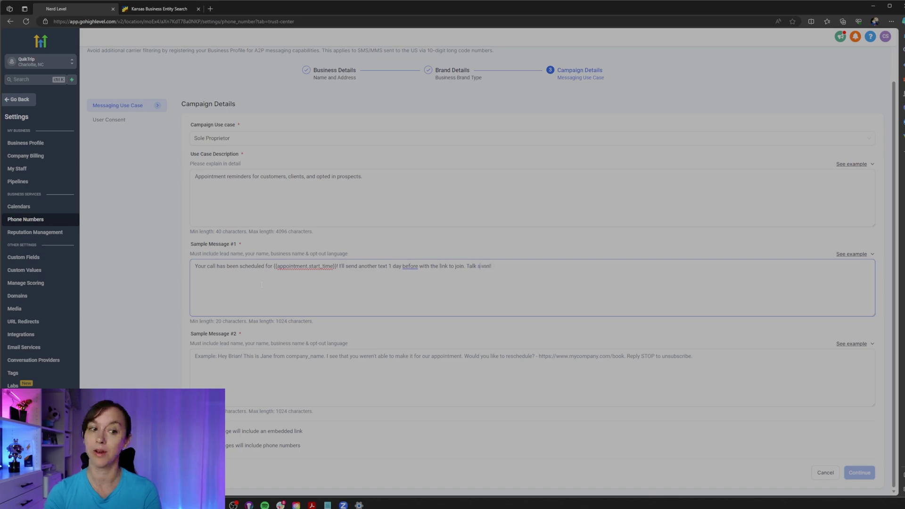
pyautogui.click(343, 398)
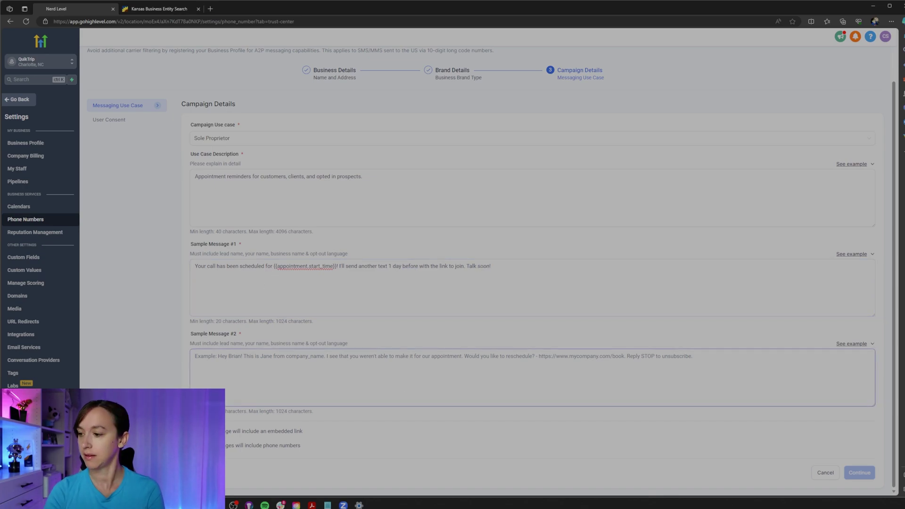
# Write Sample Message #2 greeting {{contact.first_name}} about the 30-minute session, ending 'Talk soon!'
pyautogui.hotkey('alt', 'Tab')
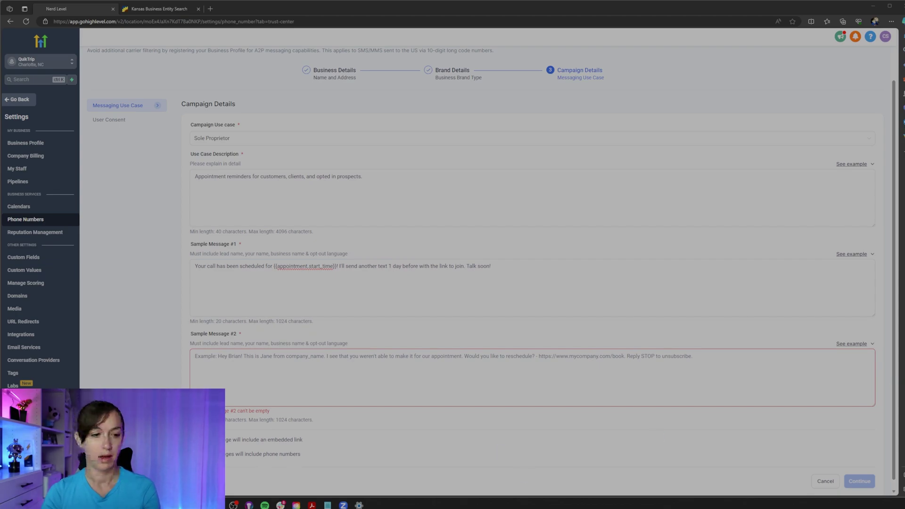
pyautogui.hotkey('alt', 'Tab')
pyautogui.write('Hi ')
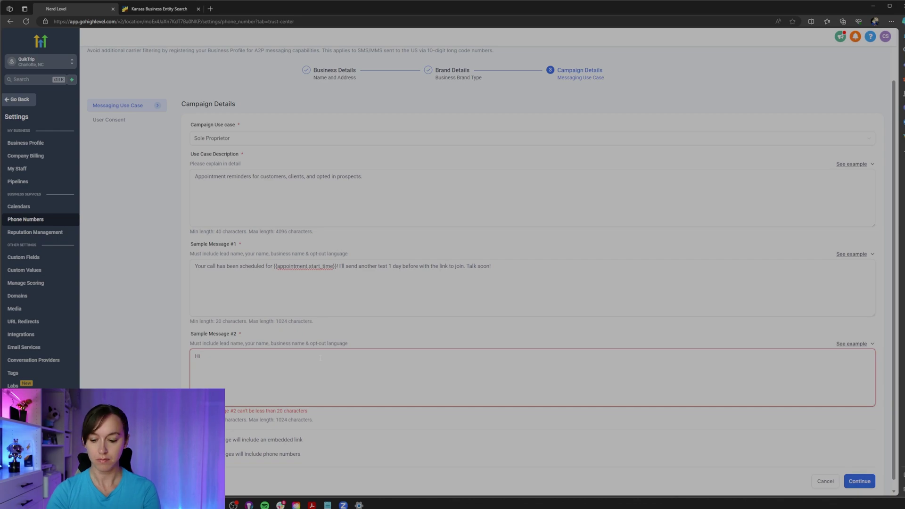
pyautogui.write('{{contact.')
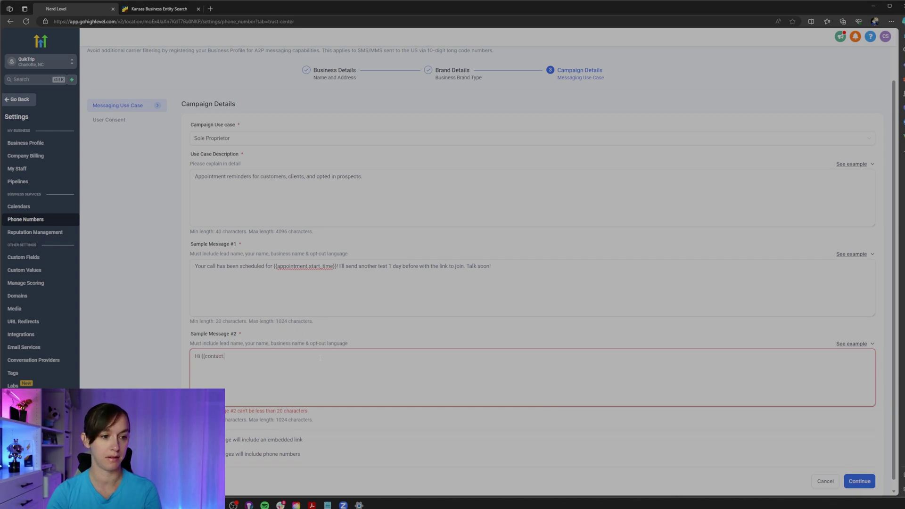
pyautogui.write('first_name}}')
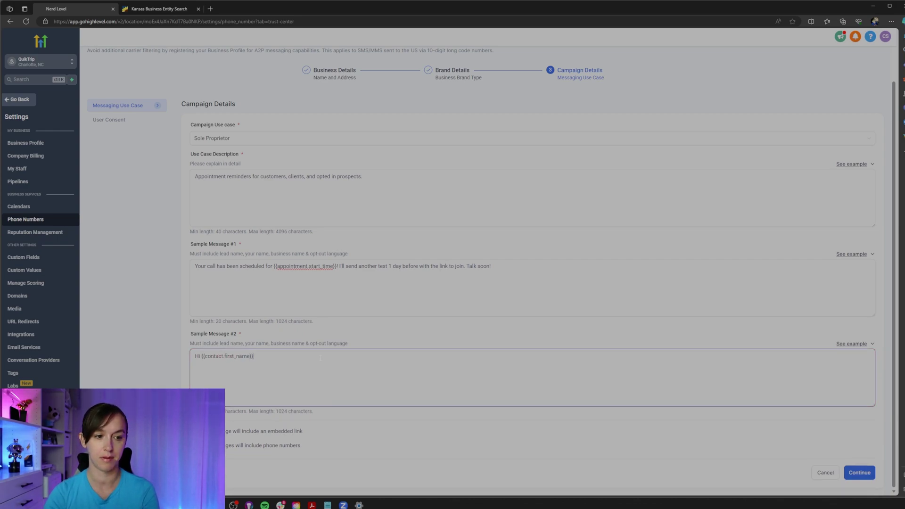
pyautogui.write('! We r')
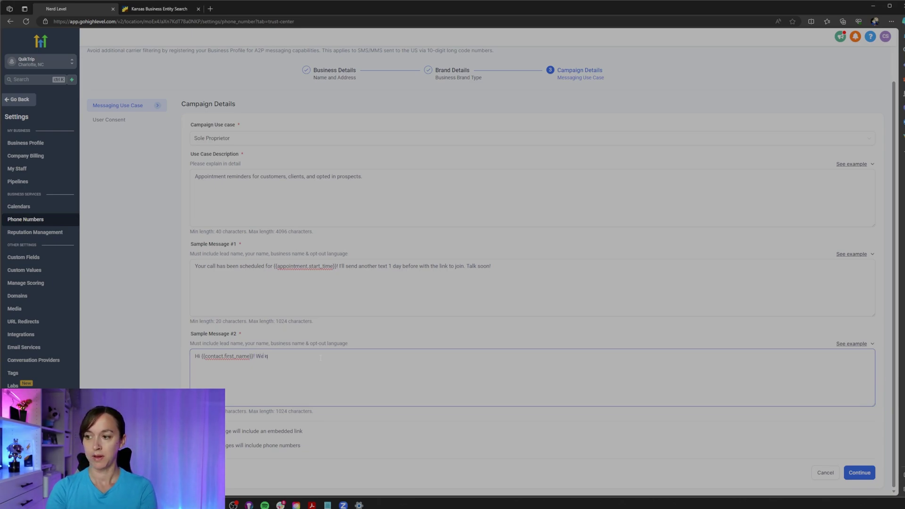
pyautogui.press('BackSpace')
pyautogui.write('have a session in')
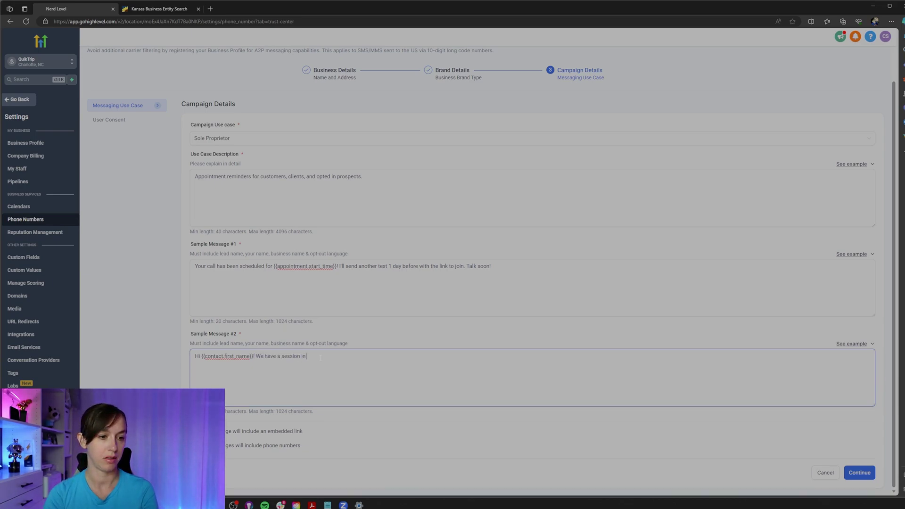
pyautogui.write(' 30 minutes')
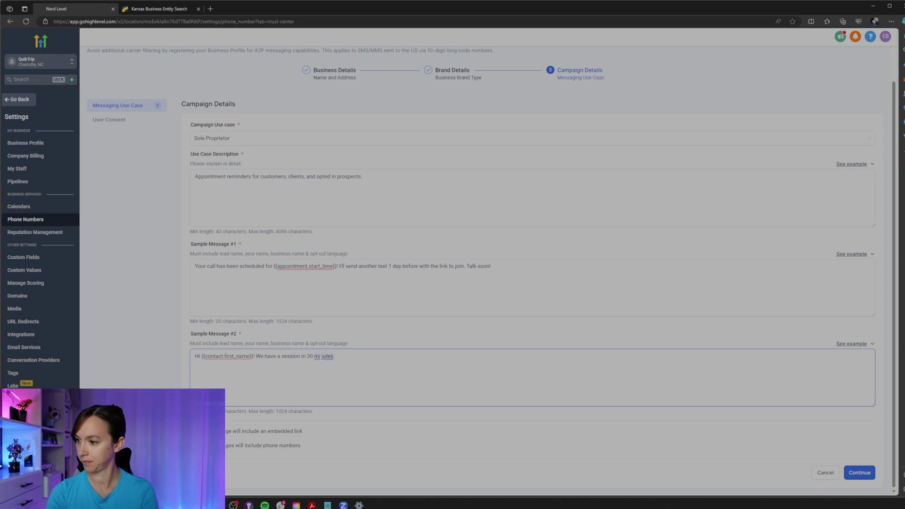
pyautogui.write(' at {{app')
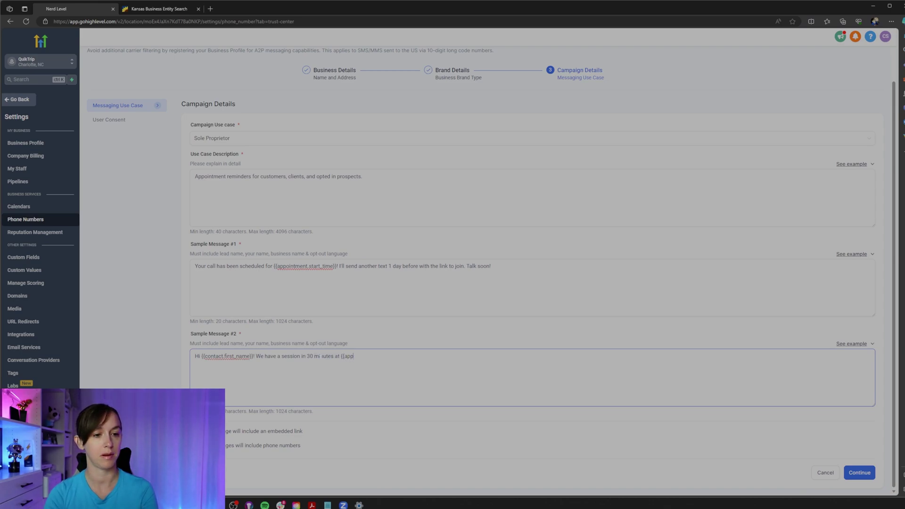
pyautogui.write('ointment.s')
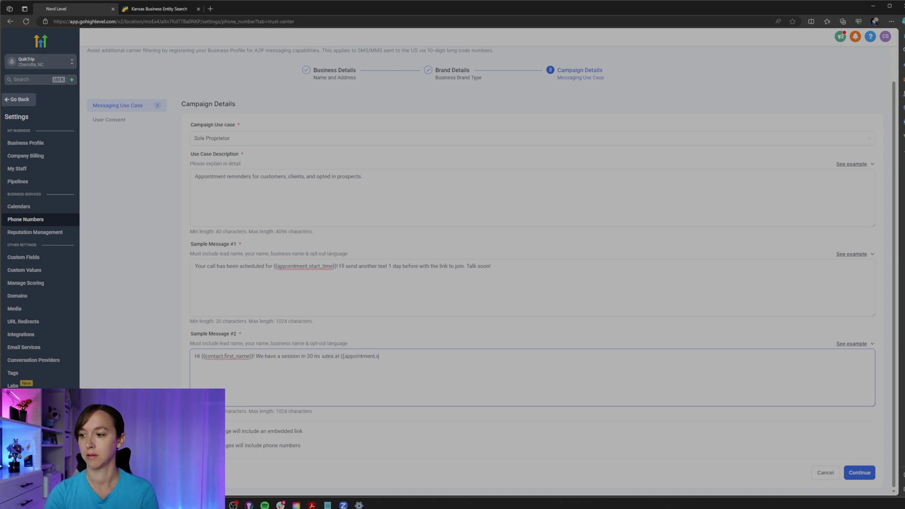
pyautogui.write('tart_time}}')
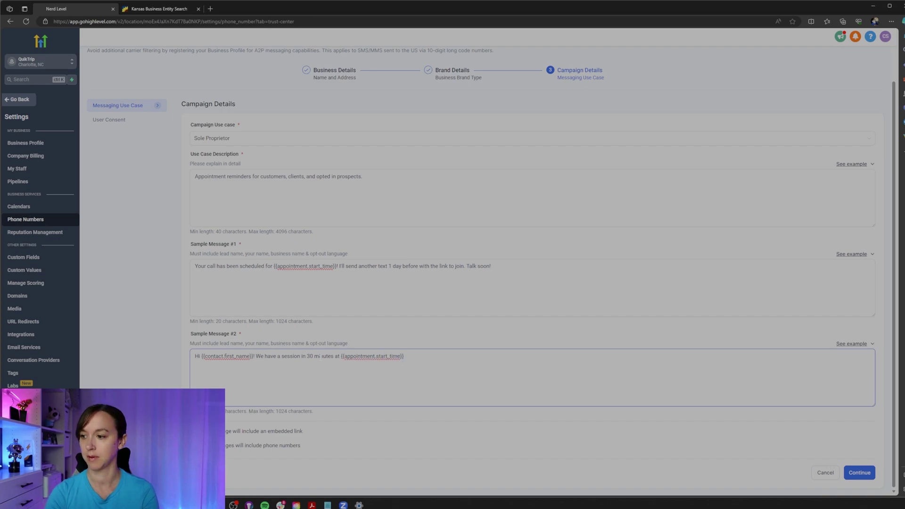
pyautogui.write('! I emailed you the link')
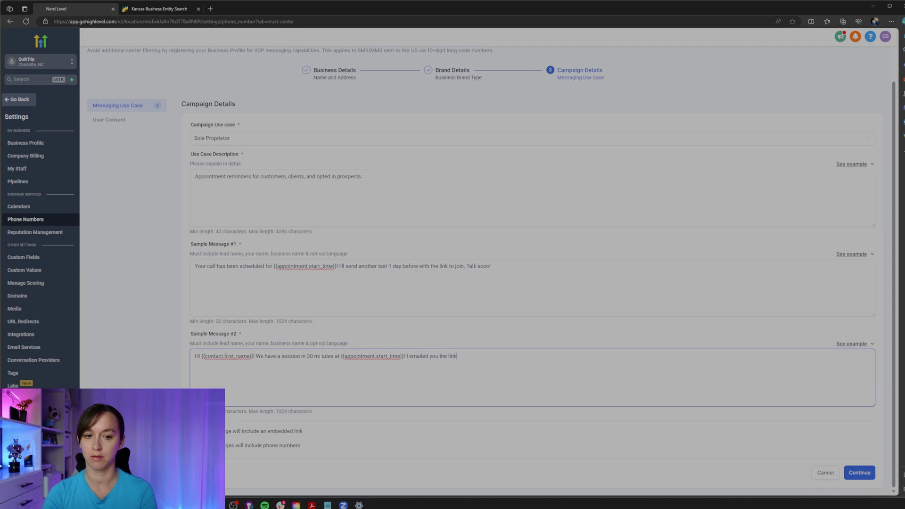
pyautogui.write(' to join at that time!@')
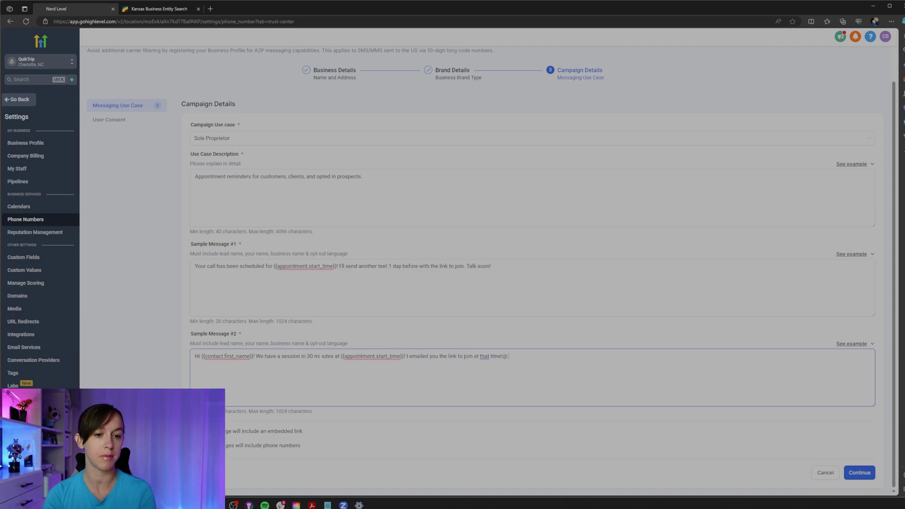
pyautogui.press('BackSpace')
pyautogui.write('Talk soon!')
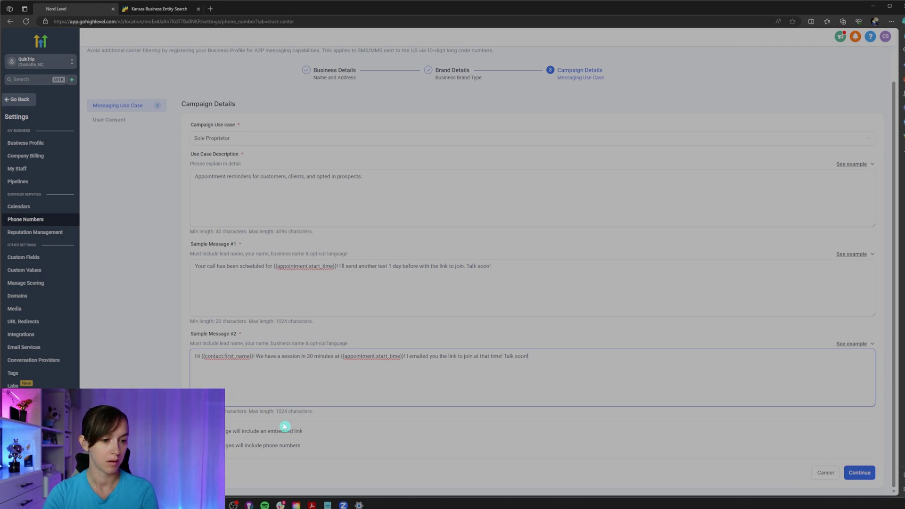
pyautogui.click(278, 435)
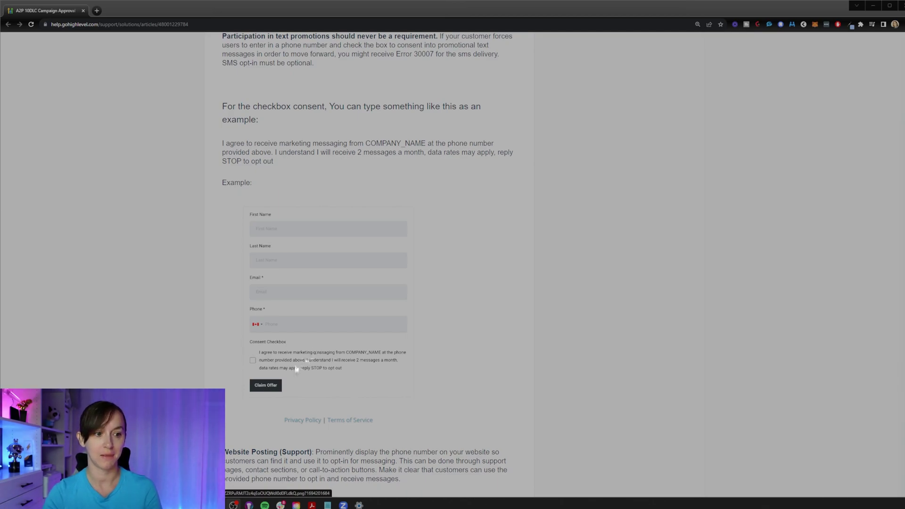
# Zoom the help article to 175% and scroll to the opt-in methods
pyautogui.hotkey('ctrl', '+')
pyautogui.hotkey('ctrl', '+')
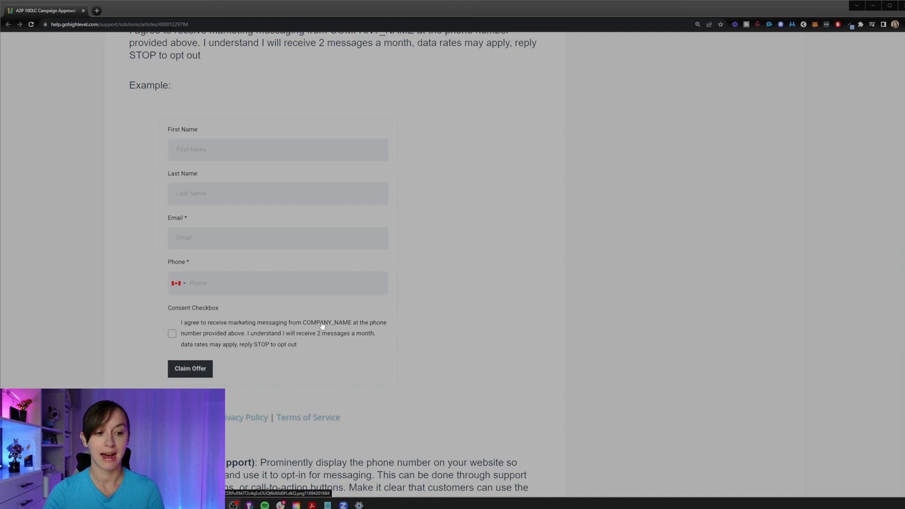
pyautogui.scroll(-4, 455, 294)
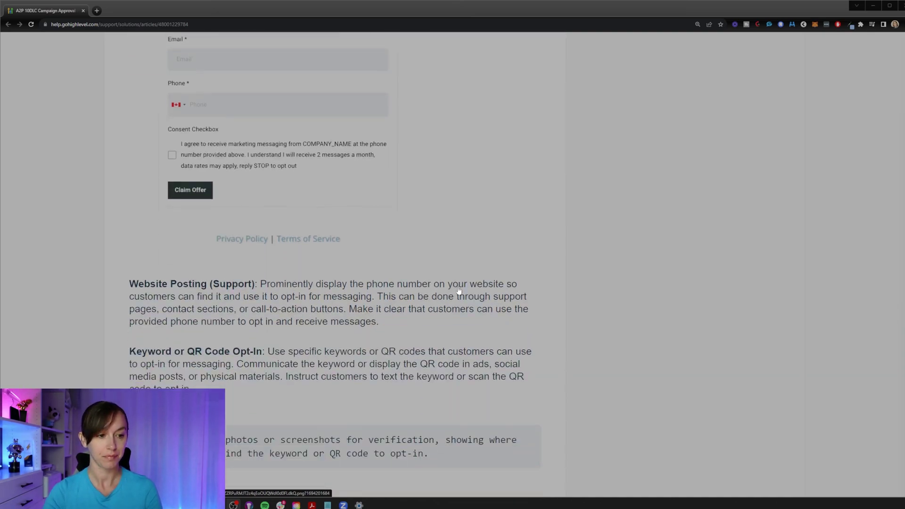
# Highlight the Website Posting opt-in sentence and the 'Ensure data accuracy and consistency' heading
pyautogui.scroll(-2, 198, 270)
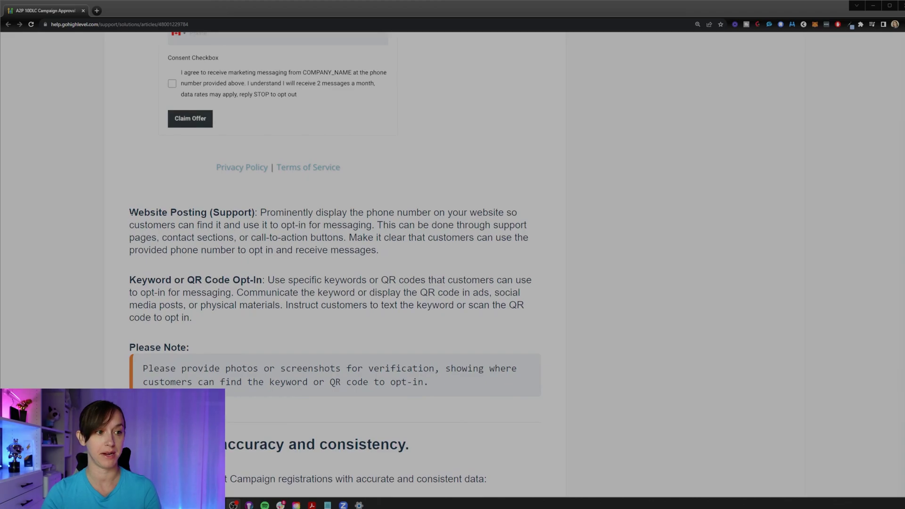
pyautogui.moveTo(130, 212); pyautogui.dragTo(442, 225)
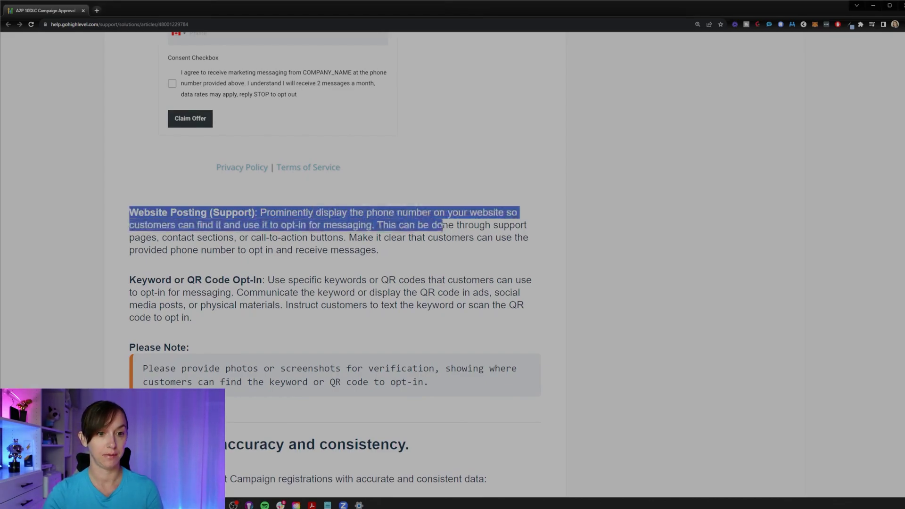
pyautogui.moveTo(442, 225)
pyautogui.mouseDown()
pyautogui.moveTo(361, 225)
pyautogui.moveTo(372, 225)
pyautogui.mouseUp()
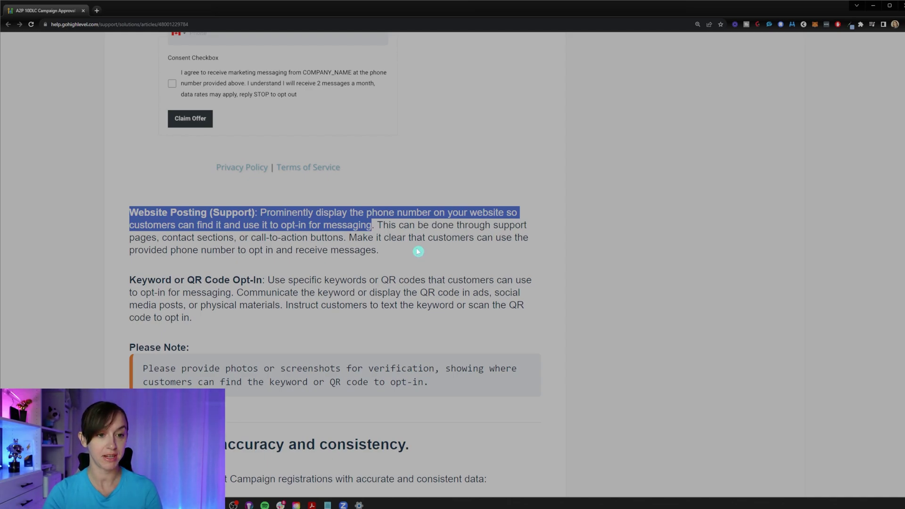
pyautogui.scroll(-4, 417, 251)
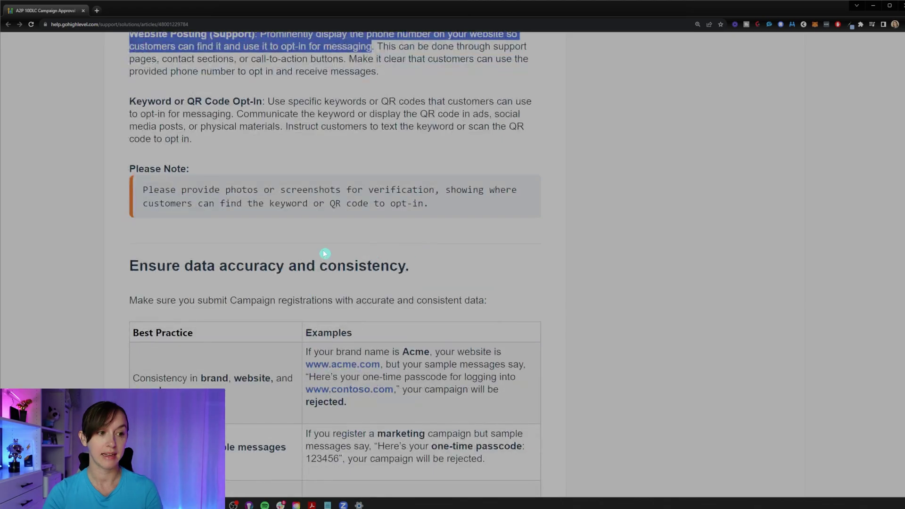
pyautogui.doubleClick(132, 266)
pyautogui.moveTo(183, 266); pyautogui.dragTo(513, 286)
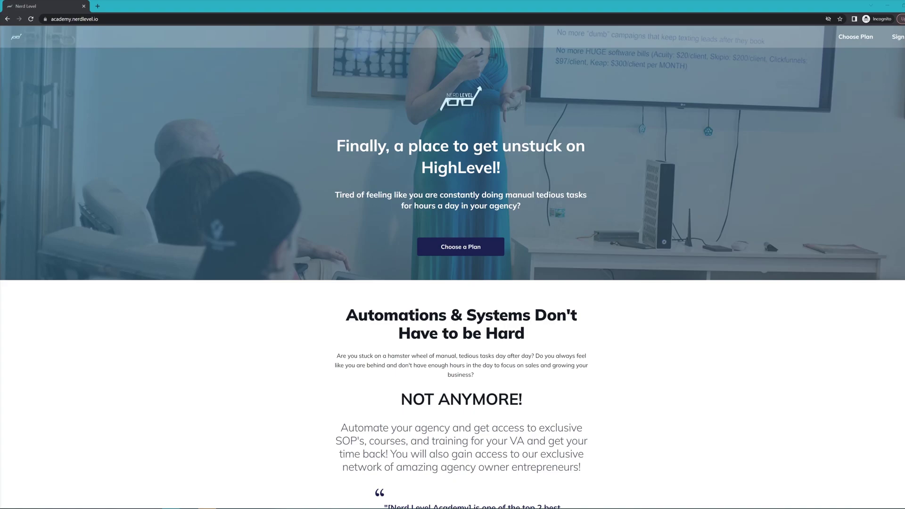
# Scroll through the public Nerd Level Academy landing page
pyautogui.scroll(-3, 788, 268)
pyautogui.scroll(-3, 788, 267)
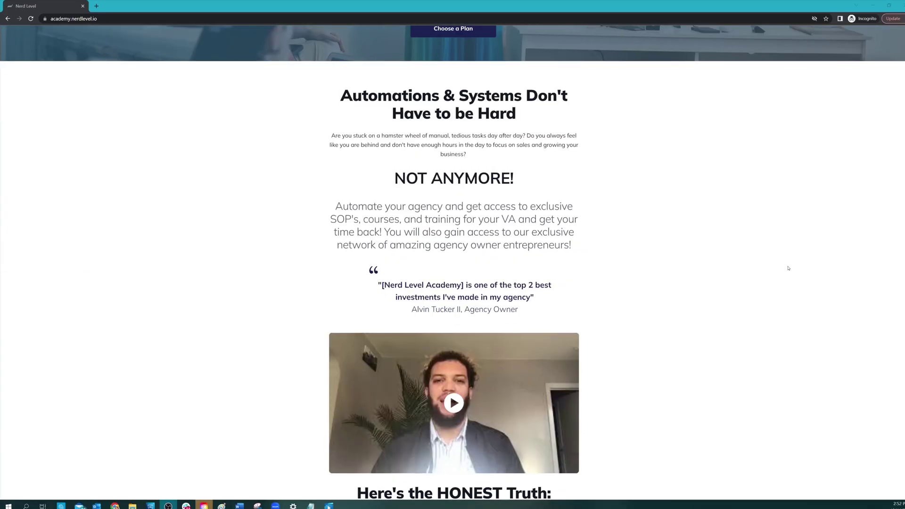
pyautogui.scroll(-3, 788, 268)
pyautogui.scroll(-3, 788, 268)
pyautogui.scroll(-3, 788, 267)
pyautogui.scroll(-3, 787, 268)
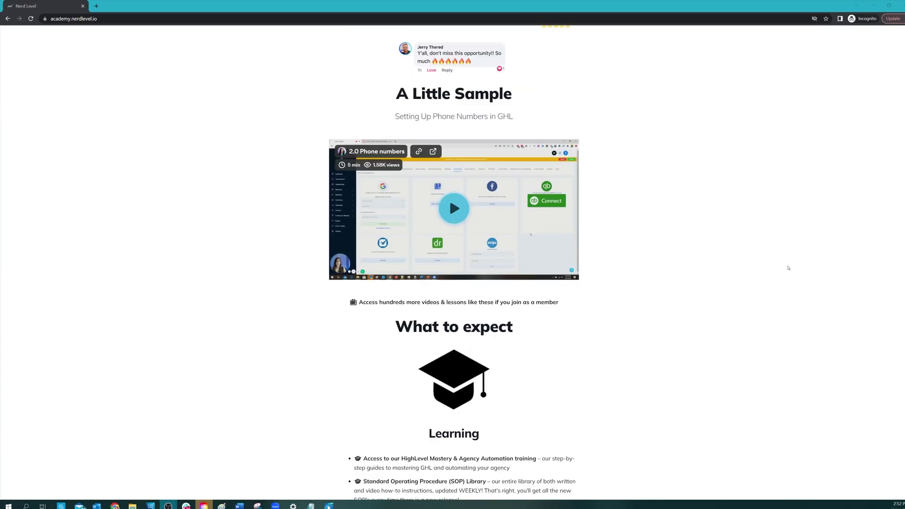
pyautogui.scroll(-2, 788, 268)
pyautogui.scroll(-2, 787, 267)
pyautogui.scroll(-3, 789, 267)
pyautogui.scroll(-4, 789, 267)
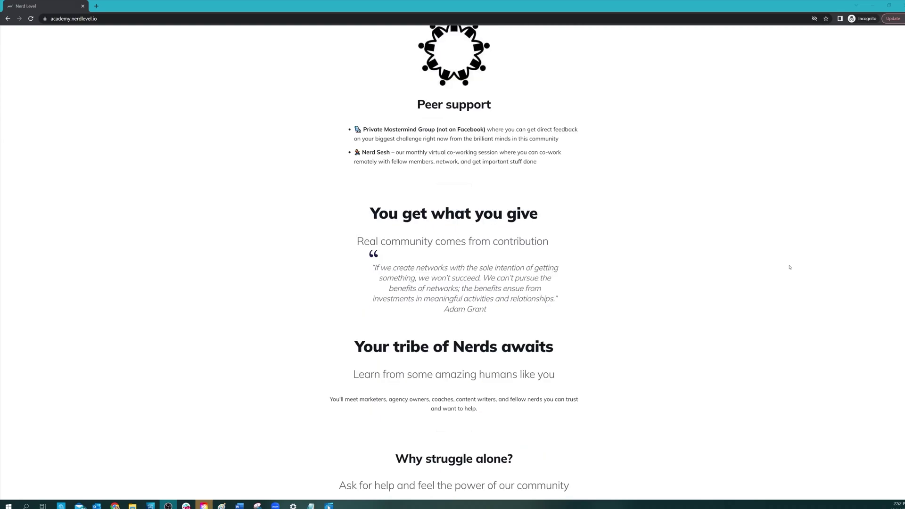
# Switch to the logged-in Courses page and scroll its course list
pyautogui.hotkey('alt', 'Tab')
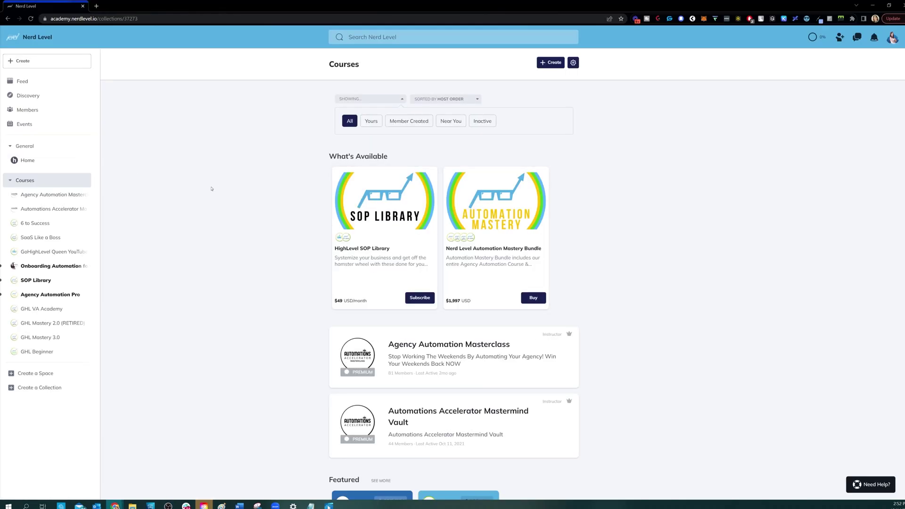
pyautogui.scroll(-3, 211, 188)
pyautogui.scroll(-4, 211, 188)
pyautogui.scroll(-3, 211, 188)
pyautogui.scroll(-5, 211, 188)
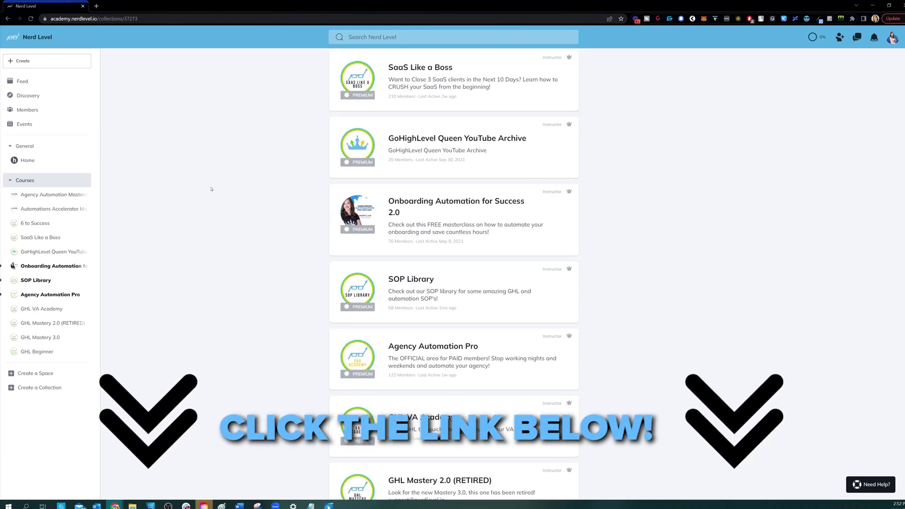
pyautogui.scroll(-2, 211, 188)
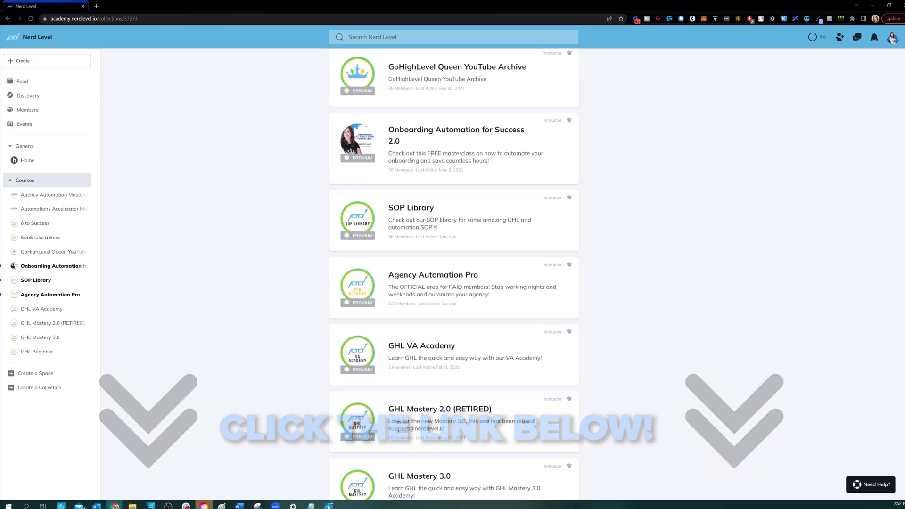